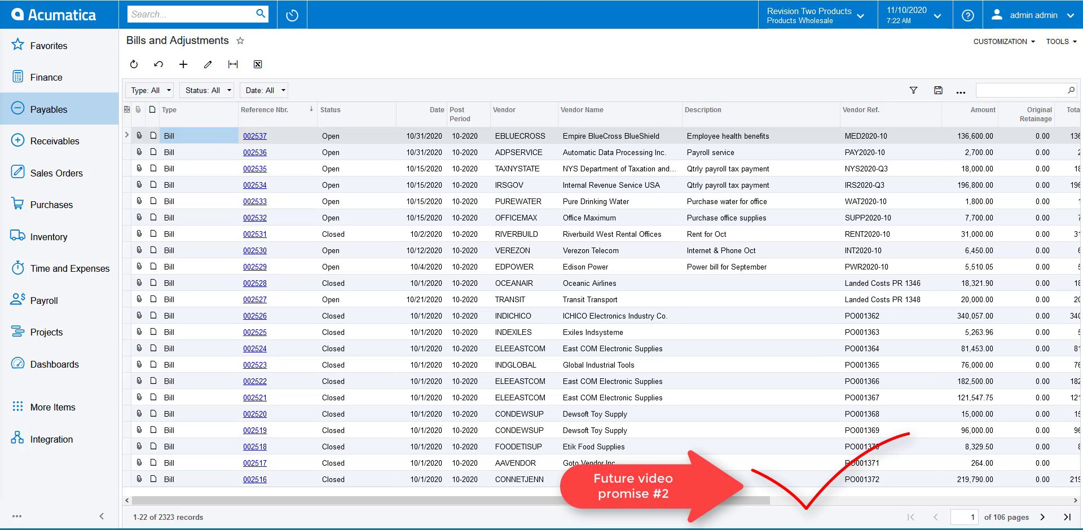
- Search for "data" and open the Data Providers screen
left_click(171, 17)
type("data")
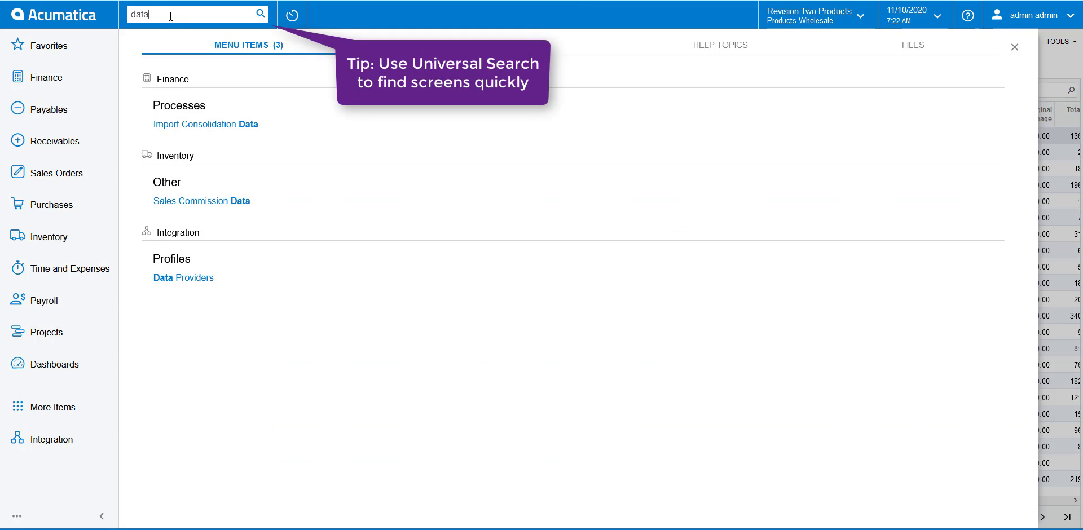
left_click(187, 279)
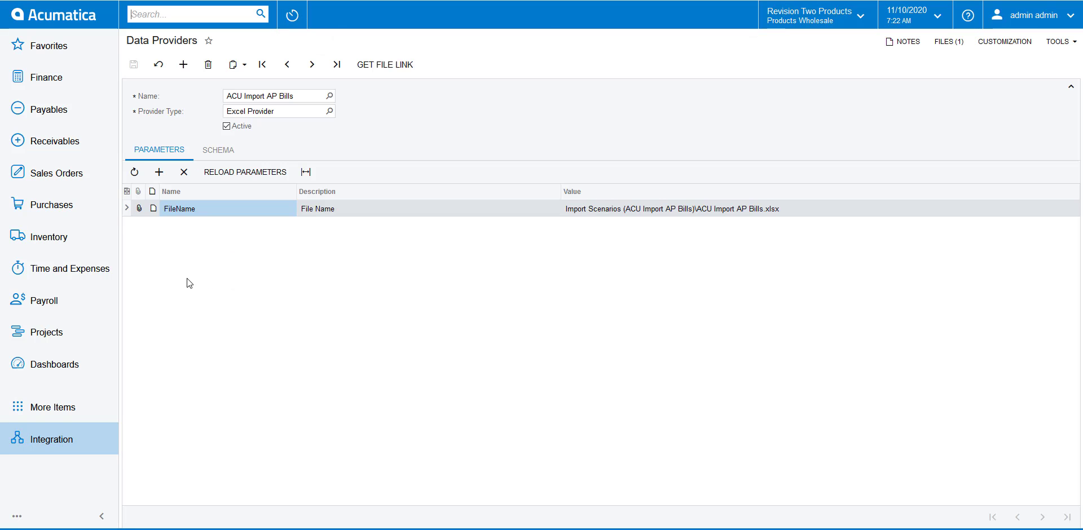
- Create a data provider named DQ Import AP Bills with Excel Provider as its type, and save it
left_click(184, 65)
left_click(277, 96)
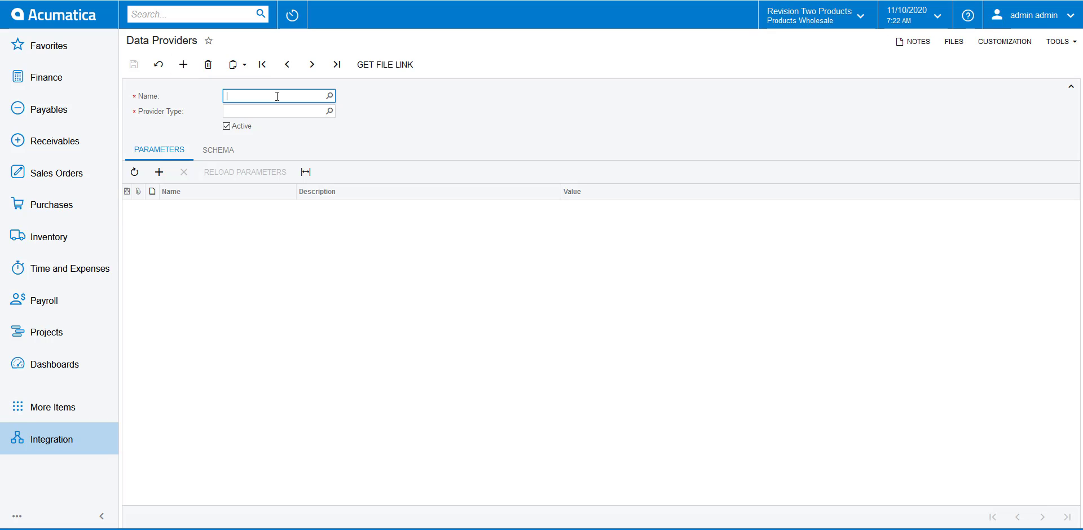
type("DQ Import AP Bills")
key("Tab")
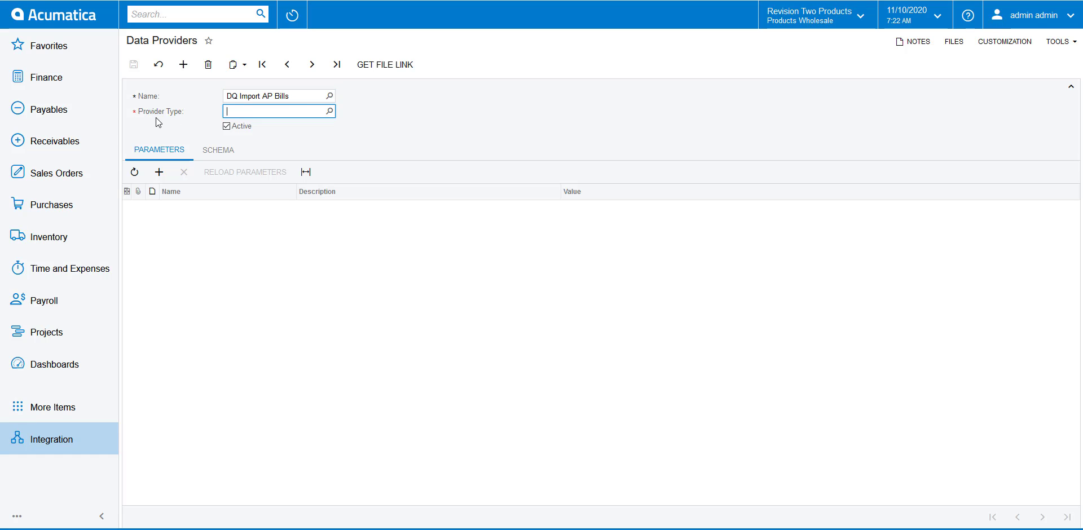
left_click(329, 111)
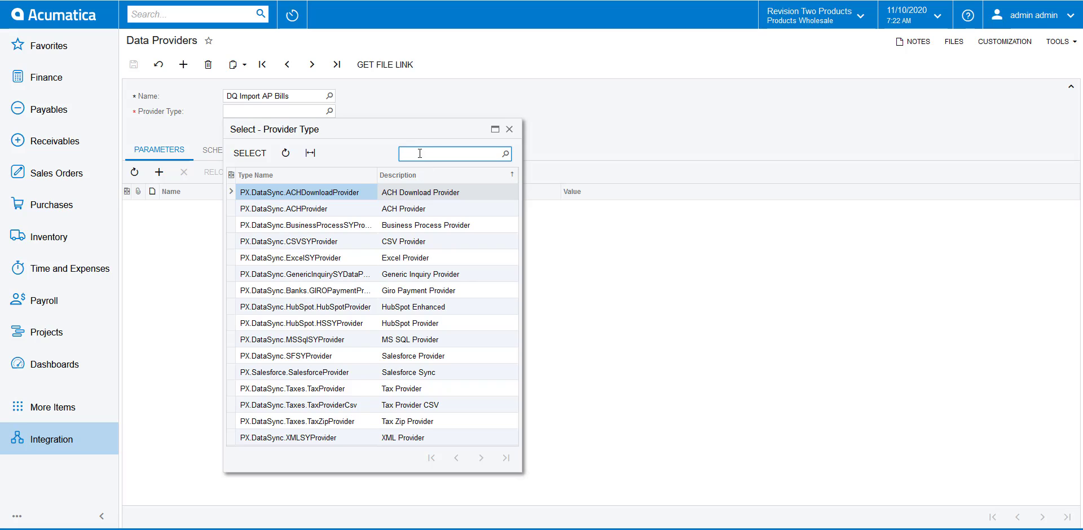
left_click(321, 258)
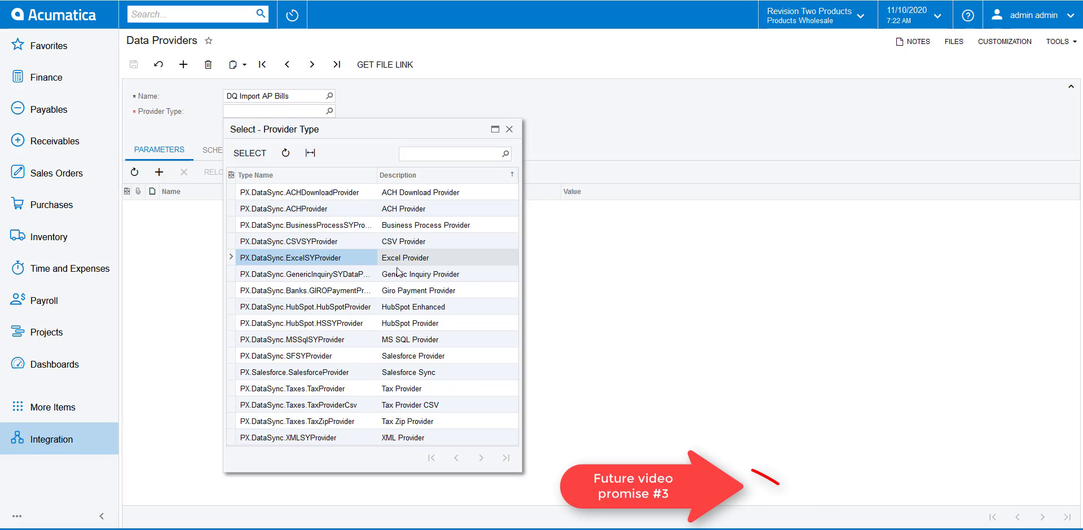
left_click(251, 154)
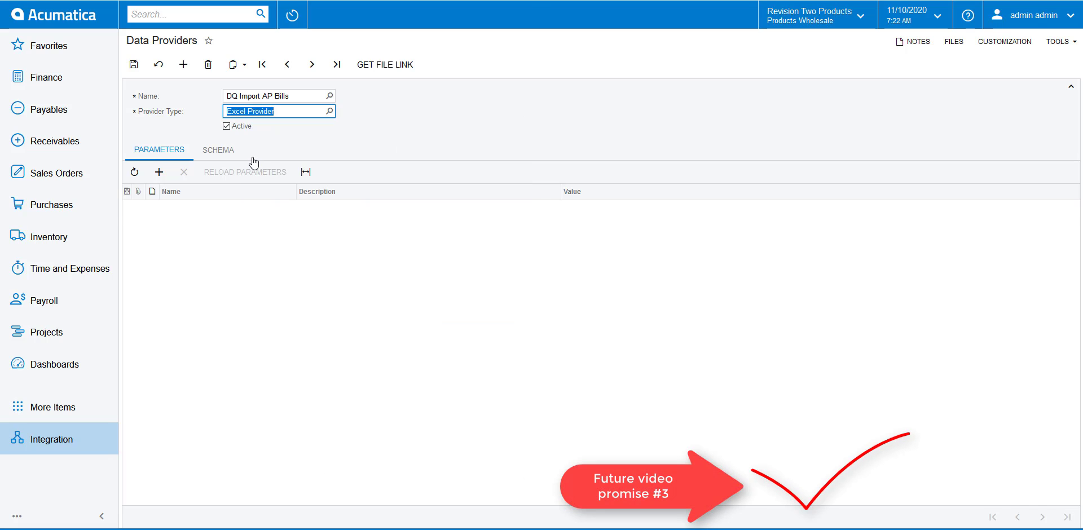
left_click(133, 65)
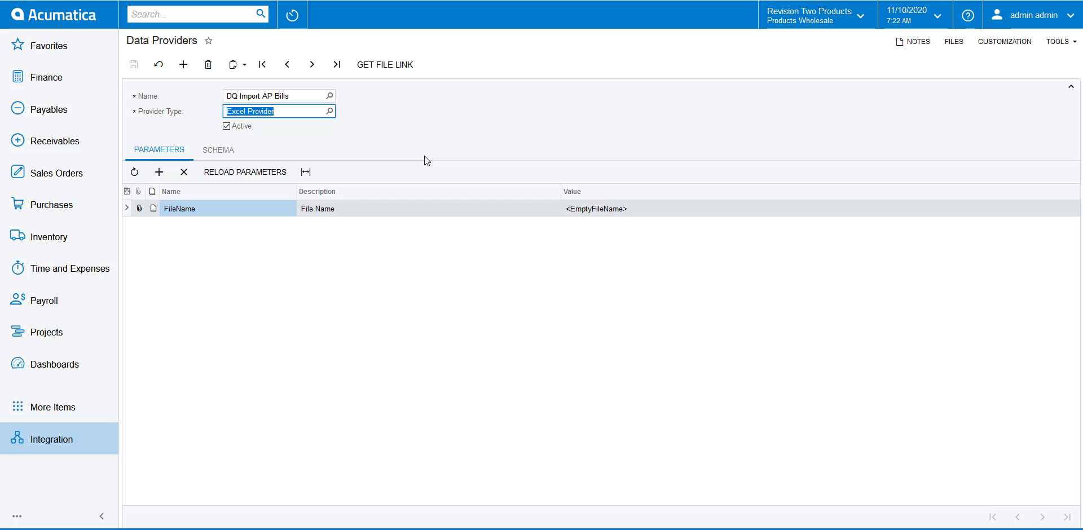
- Attach the DQ Import AP Bills - Layout.xlsx file to the data provider and save the record
left_click(955, 41)
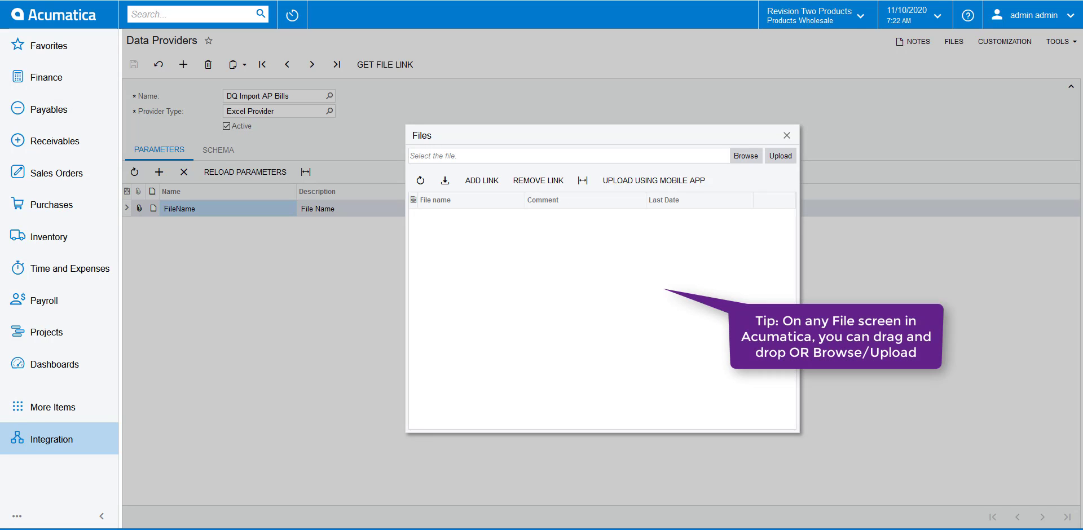
left_click_drag(265, 130, 591, 320)
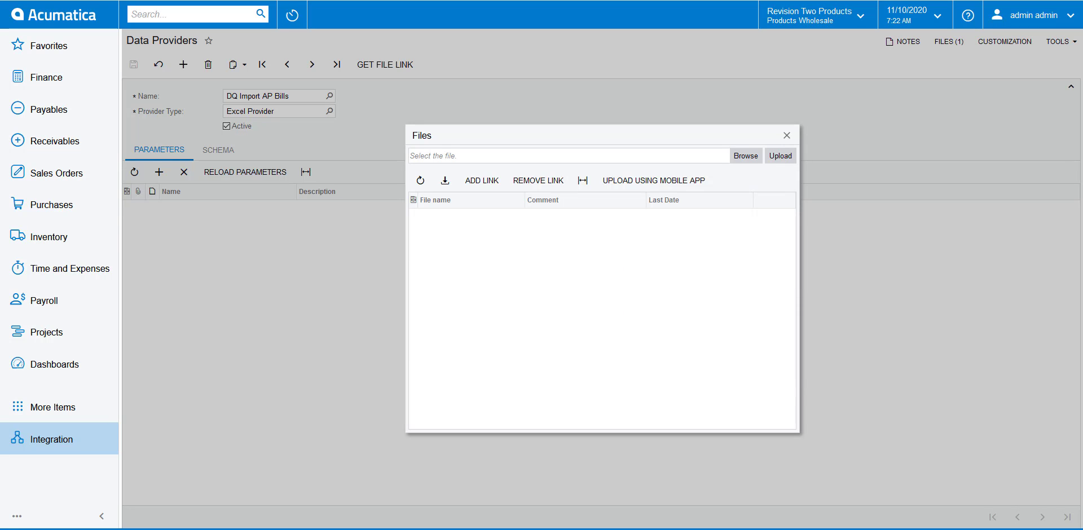
left_click_drag(130, 265, 485, 333)
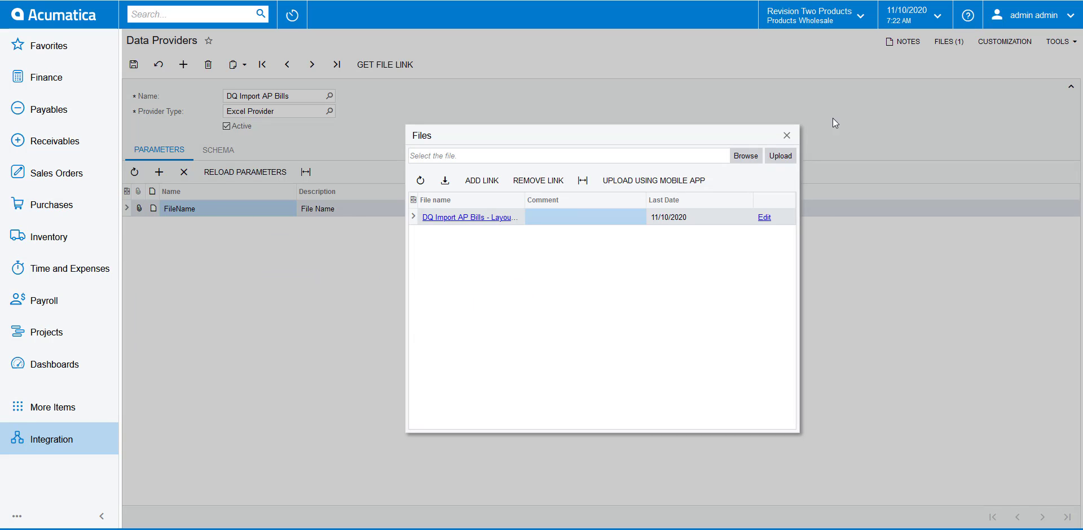
left_click(787, 136)
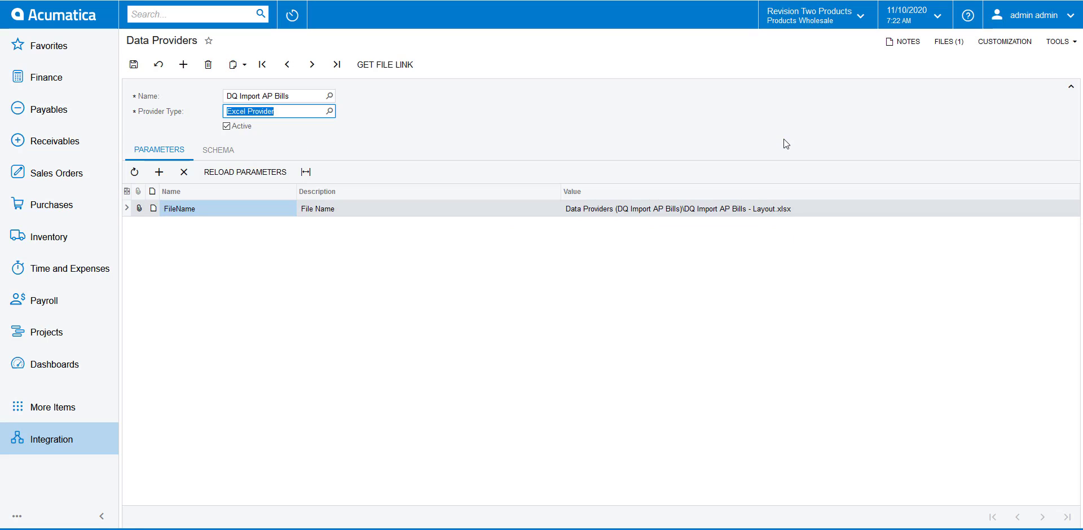
left_click(131, 66)
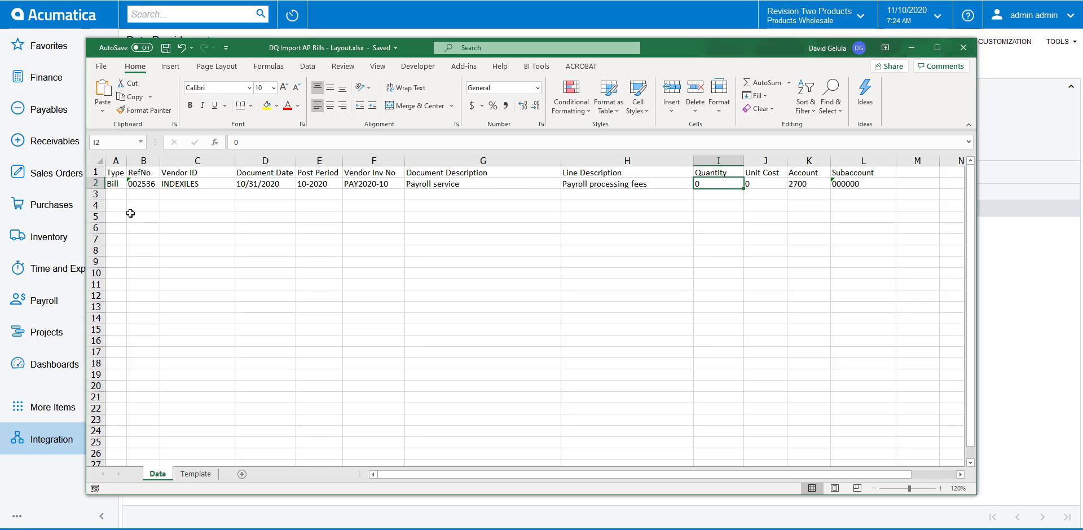
- In the Excel layout workbook, review the document header columns A to G and the line detail columns H to L
left_click_drag(116, 160, 434, 220)
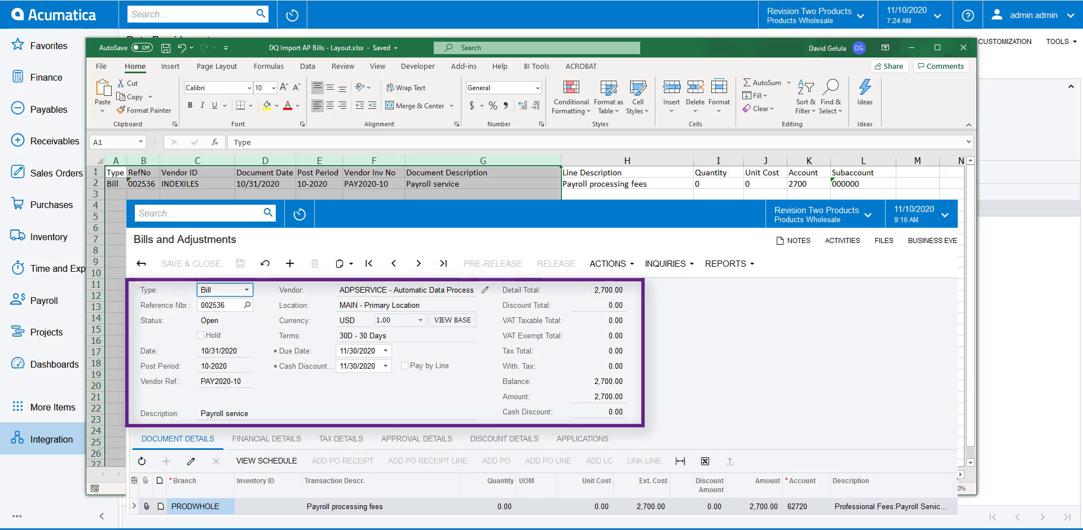
left_click(634, 162)
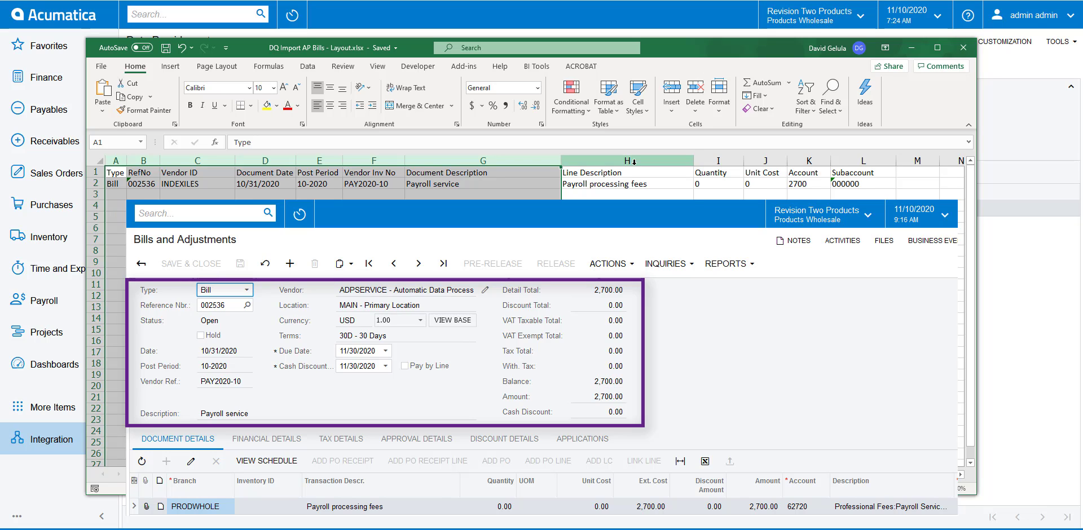
left_click_drag(635, 162, 838, 170)
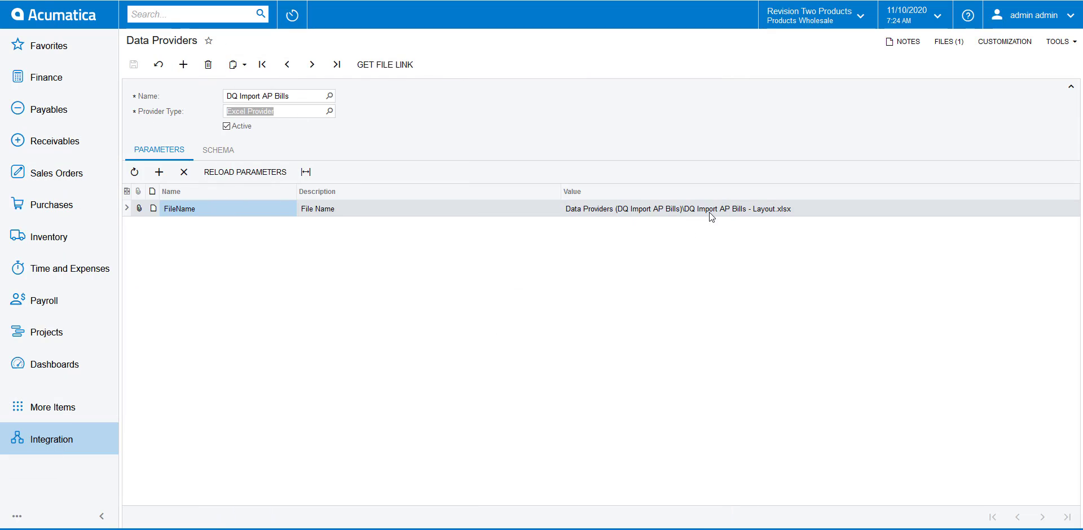
- In the provider's schema, activate the Data source object, fill its schema fields and save the provider
left_click(212, 157)
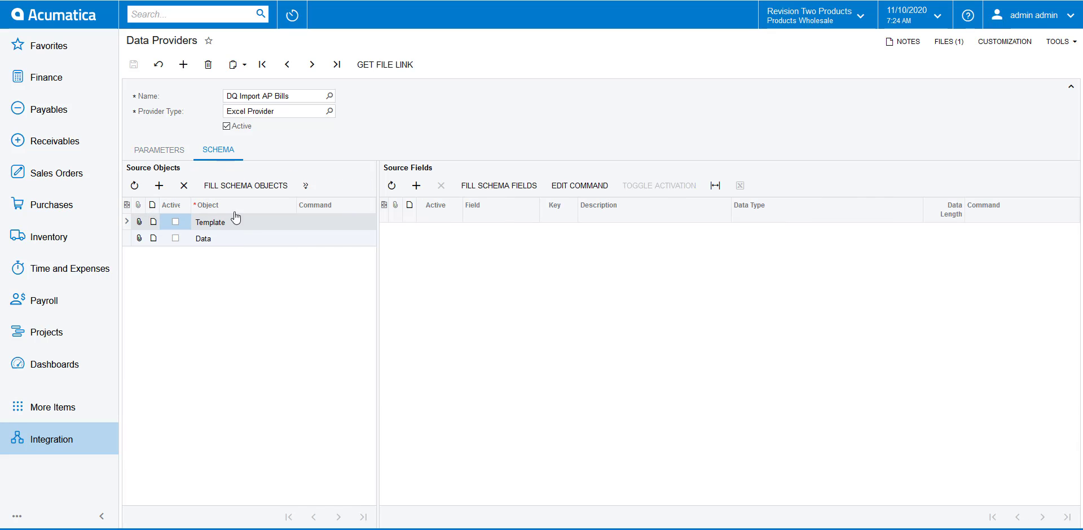
left_click(175, 239)
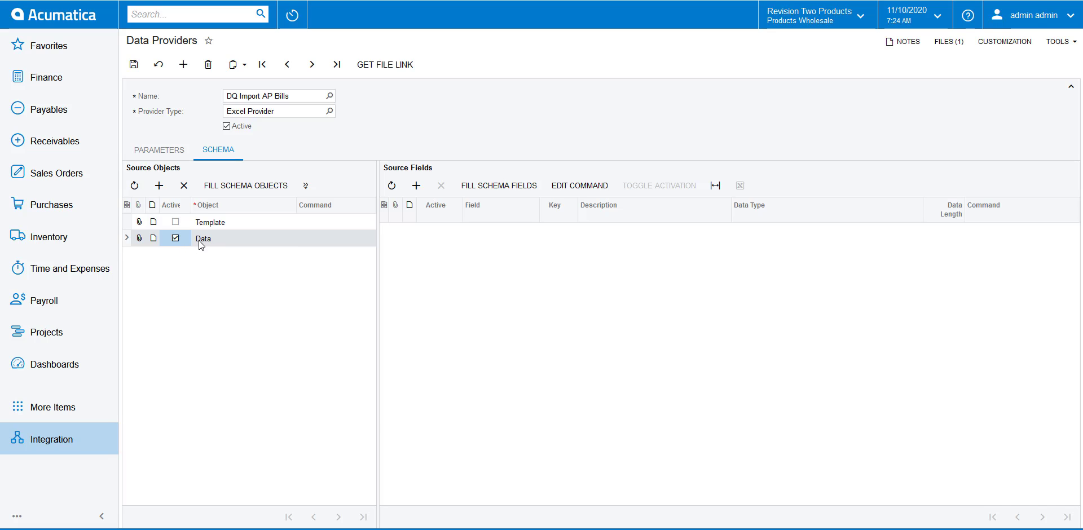
left_click(520, 188)
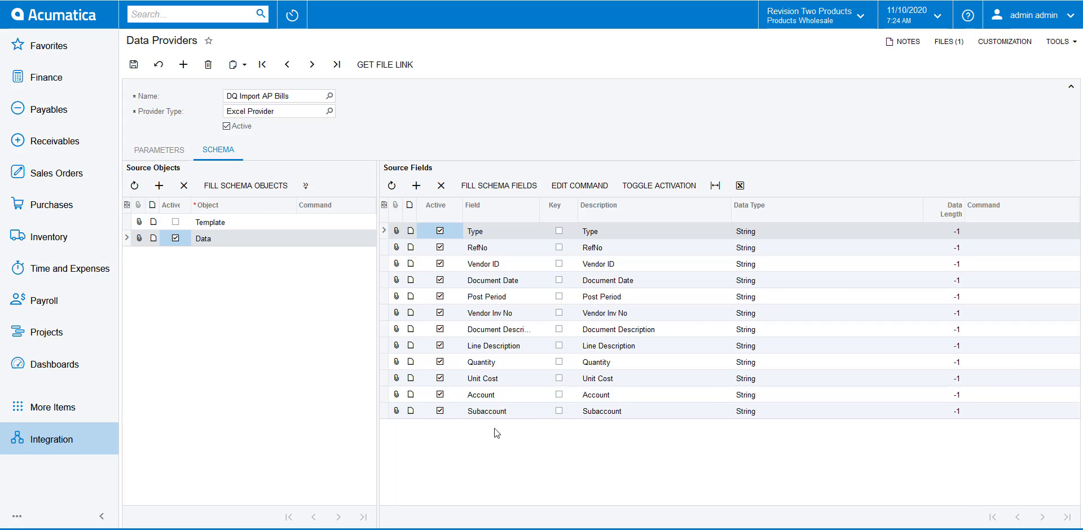
left_click(133, 65)
- Search for "import scenario" and open the Import Scenarios screen in a new browser tab
left_click(160, 14)
type("import scenario")
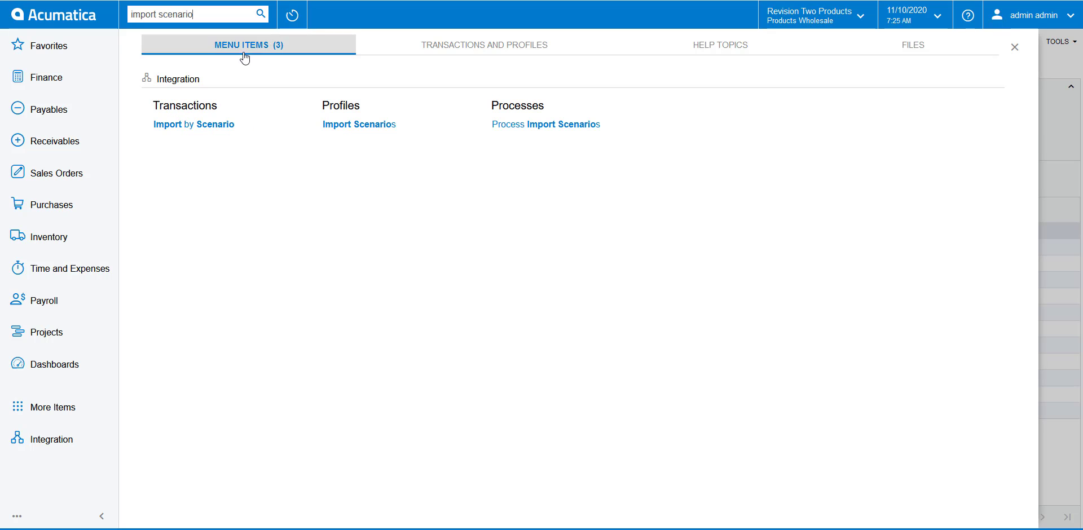
right_click(364, 127)
left_click(381, 145)
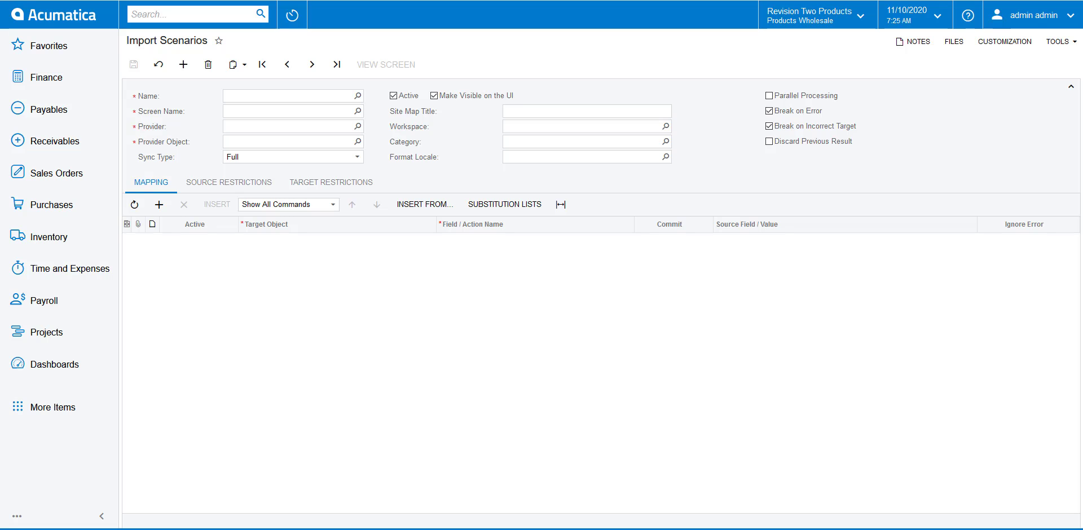
- Copy the data provider's name, DQ Import AP Bills, into the name of the new import scenario
key("ctrl+shift+Tab")
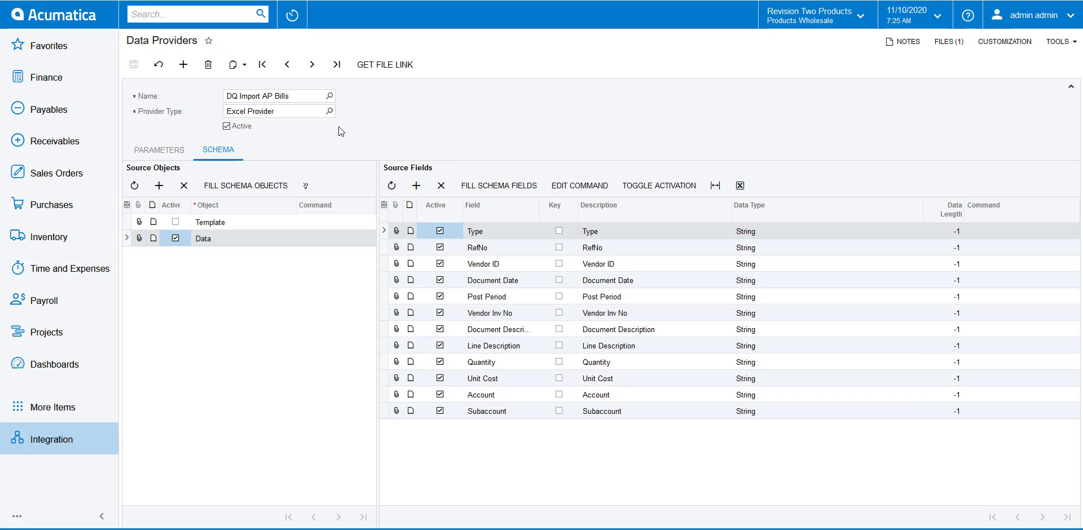
left_click(302, 95)
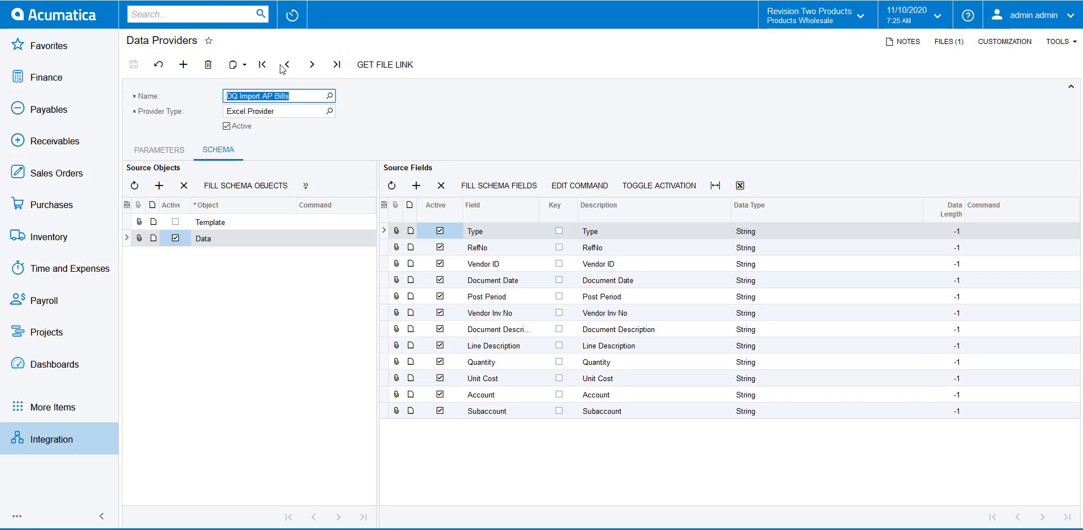
key("ctrl+c")
key("ctrl+Tab")
left_click(233, 97)
key("ctrl+v")
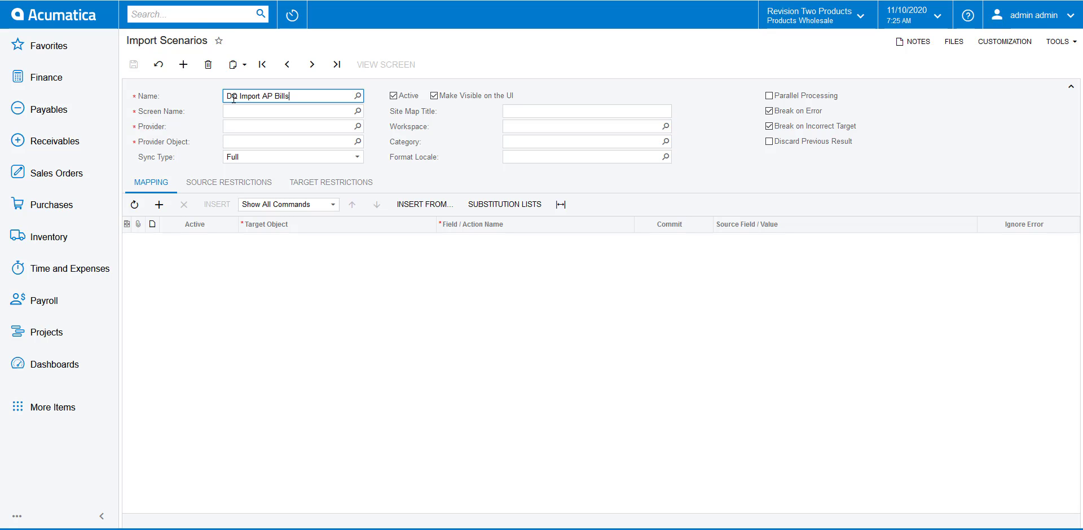
key("Tab")
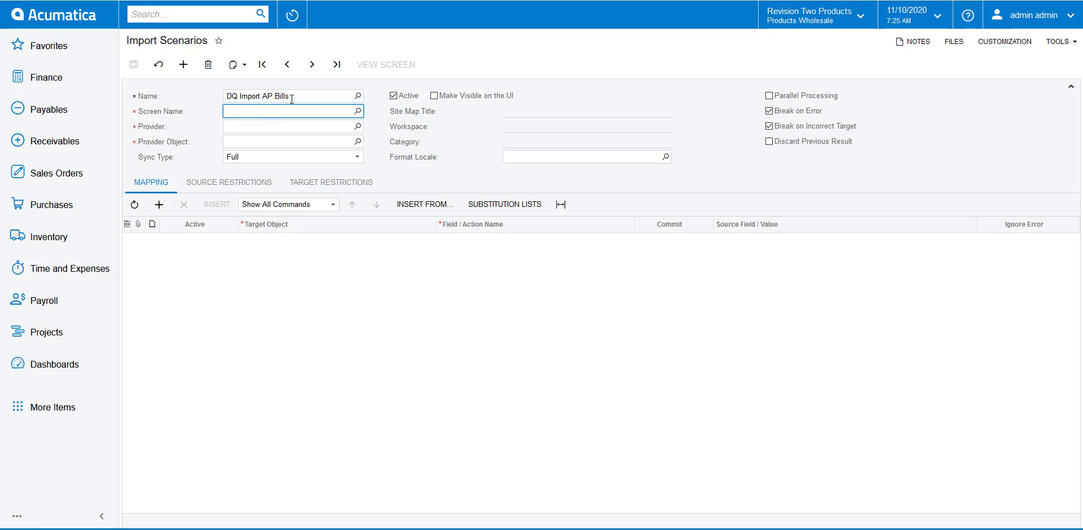
- Search the screens for "bills" and set the scenario's screen name to Bills and Adjustments from the Payables workspace
left_click(358, 111)
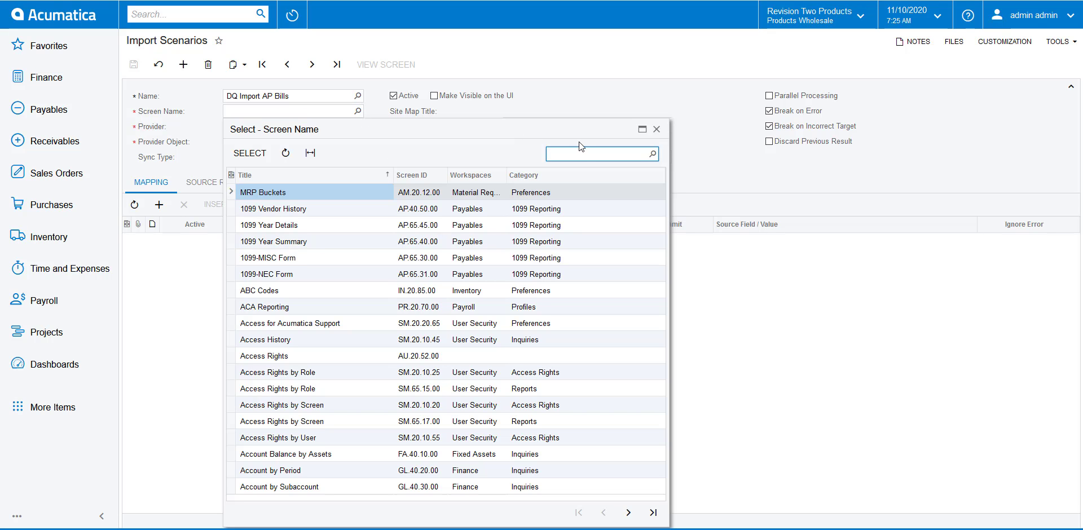
type("bills")
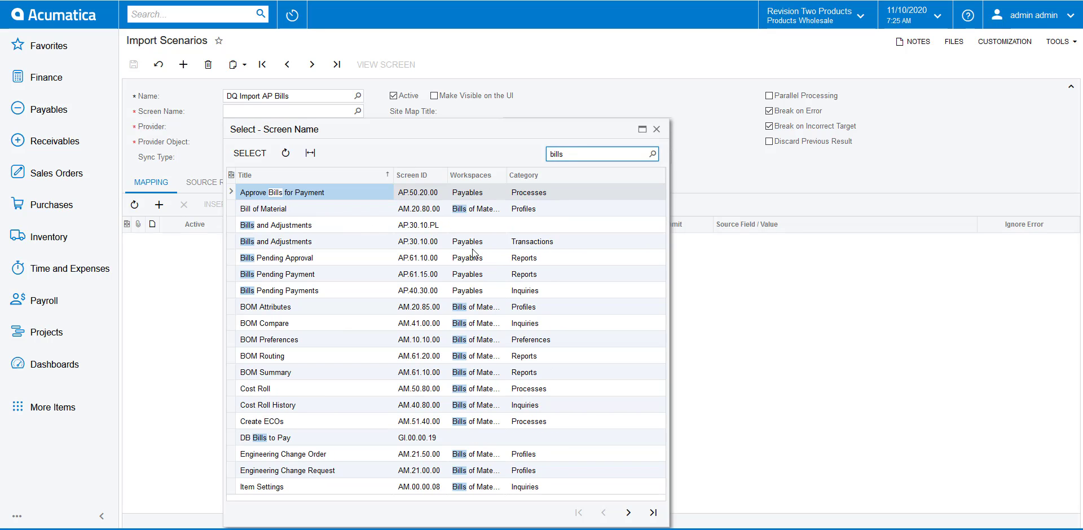
left_click(499, 246)
left_click(251, 153)
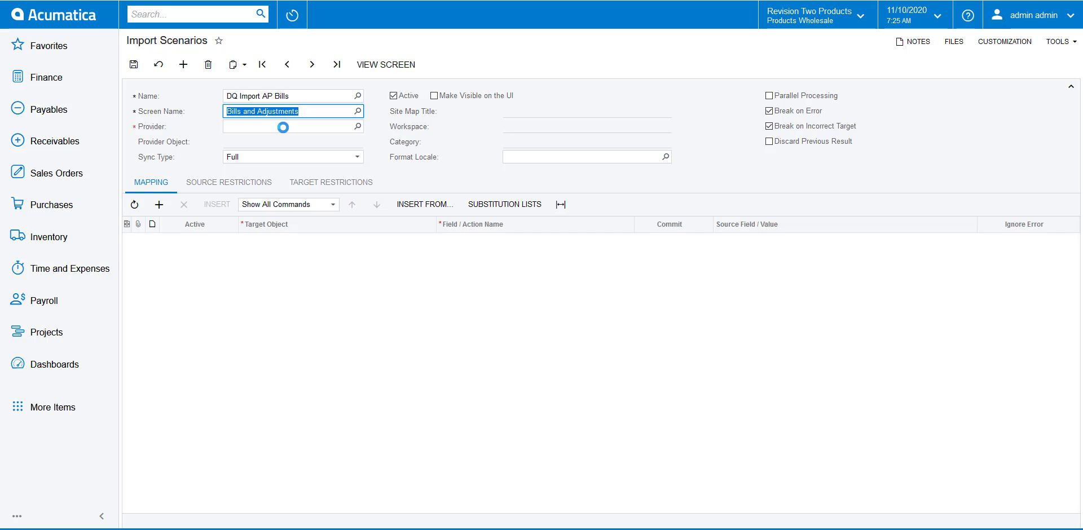
- Set the scenario's provider to DQ Import AP Bills and save the import scenario
left_click(286, 128)
key("ctrl+v")
left_click(258, 140)
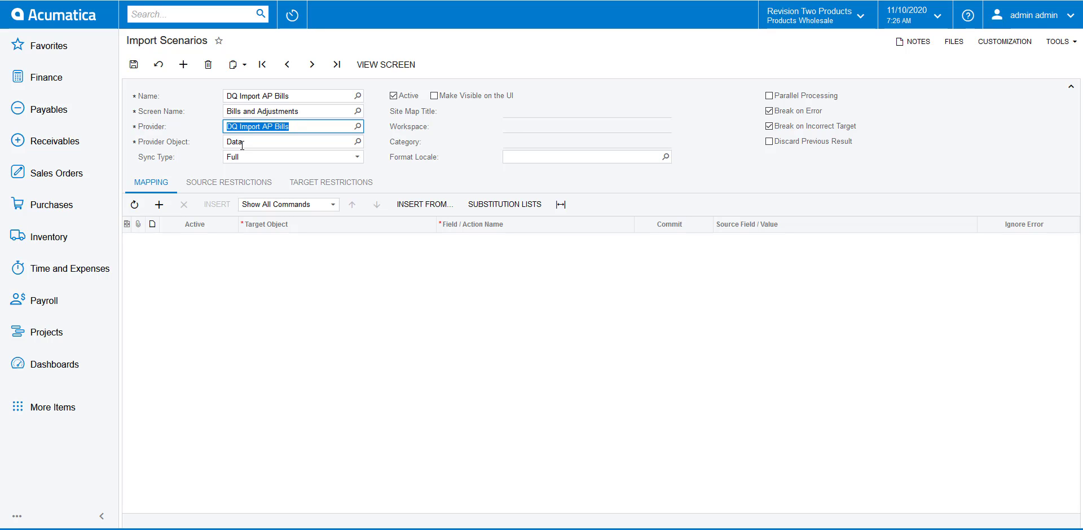
left_click(133, 65)
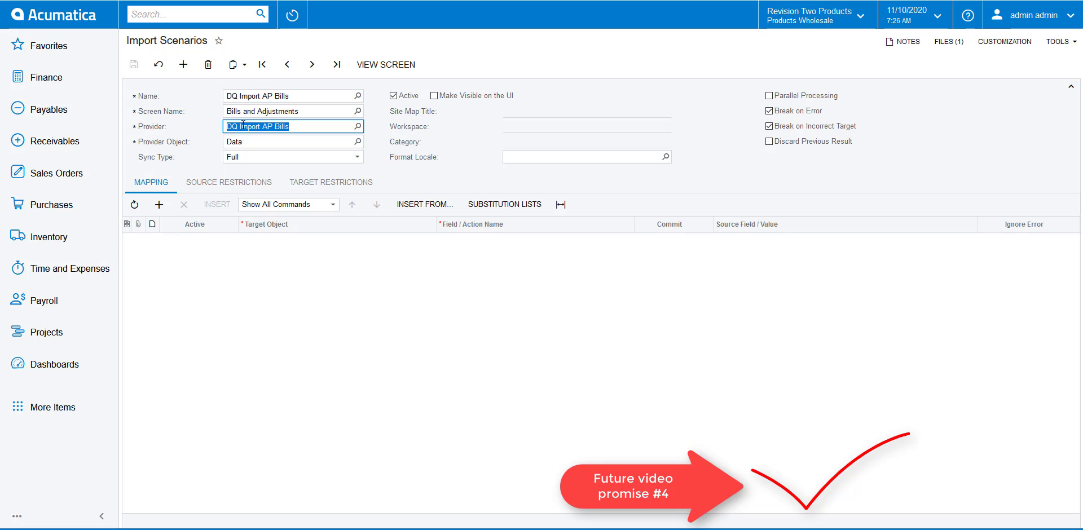
key("alt+Tab")
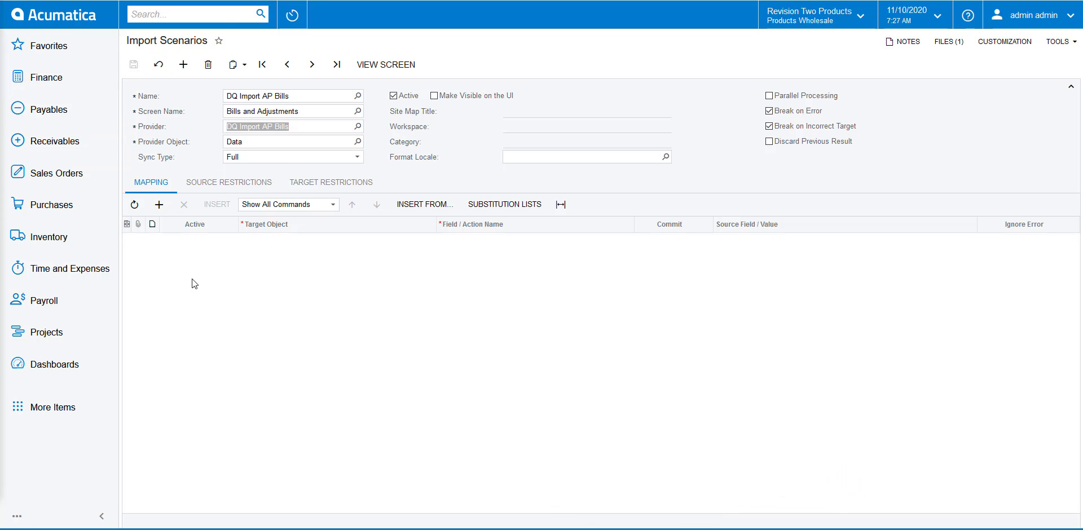
- Add a mapping row to the import scenario with Document Summary as its target object
left_click(158, 206)
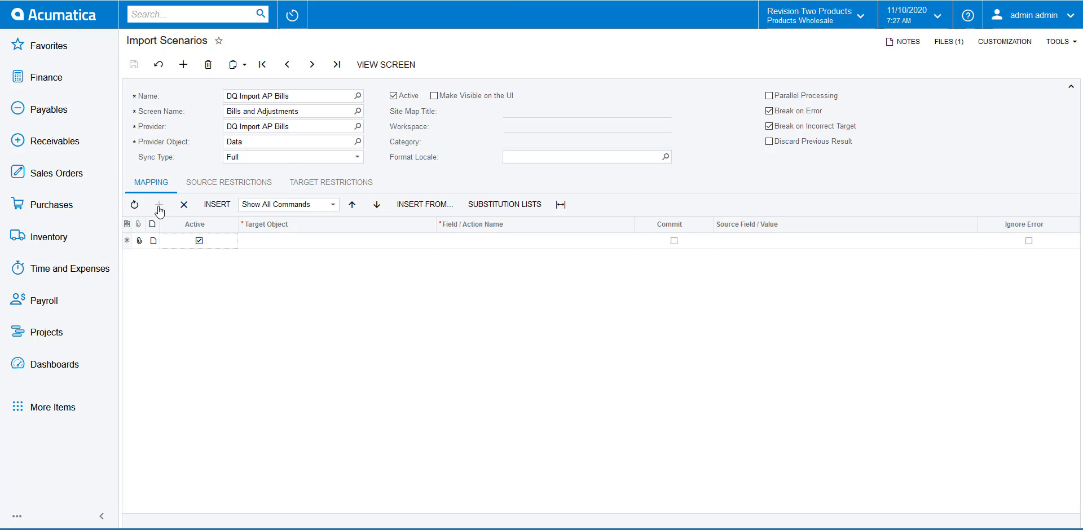
left_click(283, 241)
left_click(282, 241)
type("ty")
key("BackSpace")
key("BackSpace")
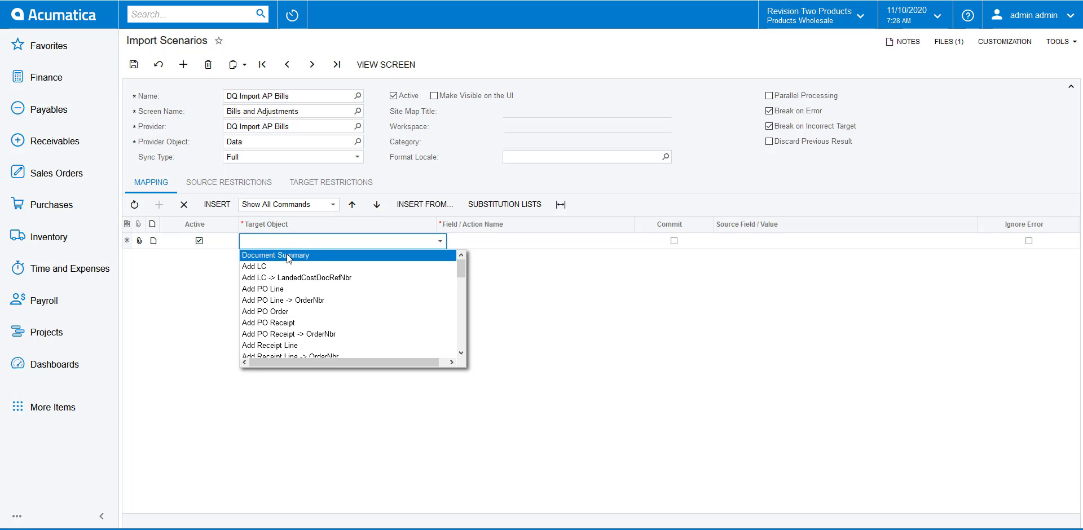
left_click(287, 256)
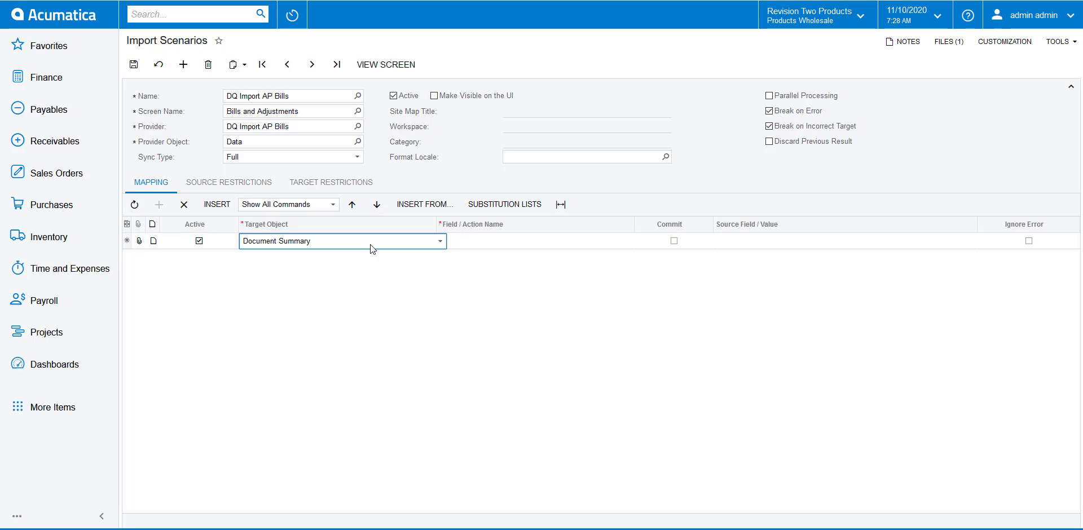
- Set the Document Summary row's field to Type and map it to the Type source field
left_click(515, 241)
type("type")
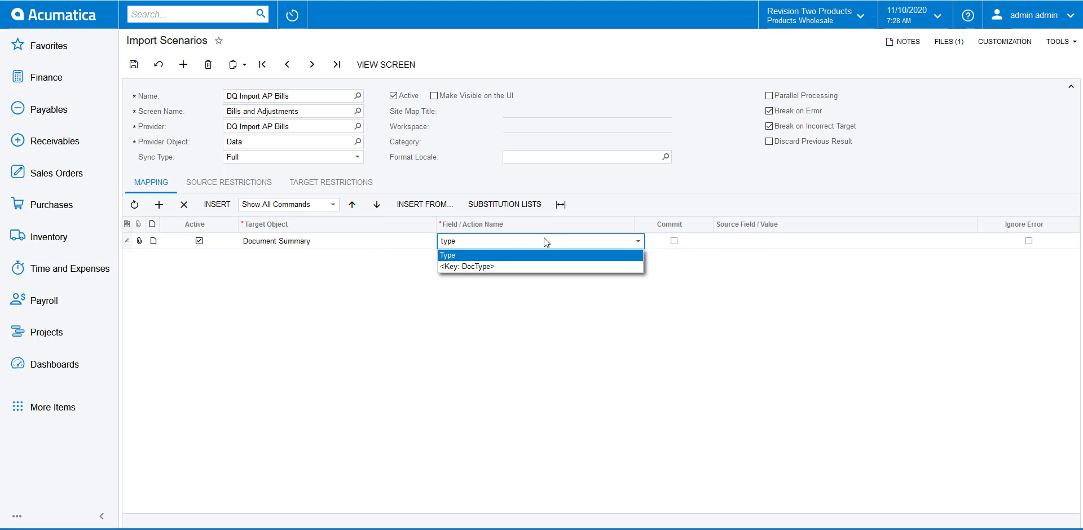
left_click(458, 255)
key("Tab")
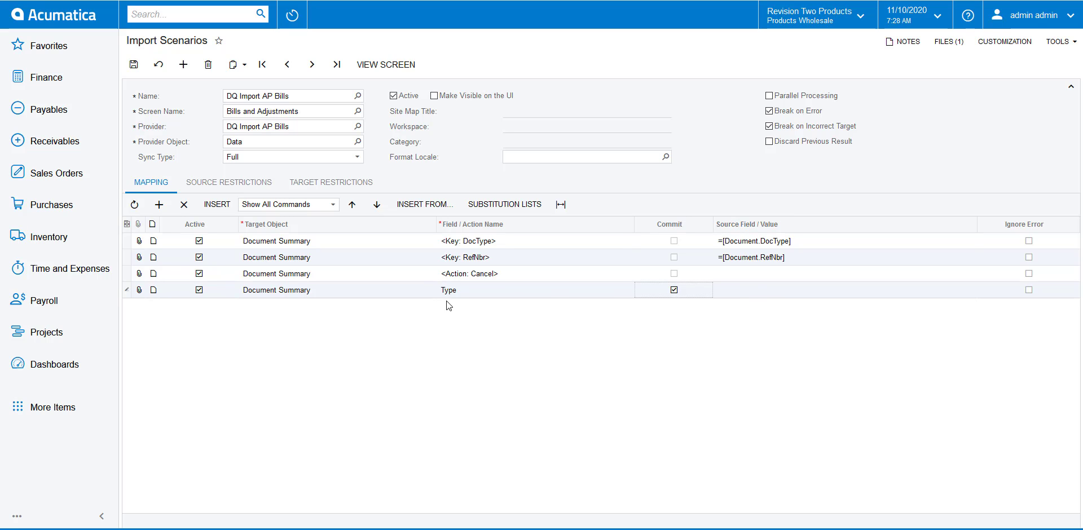
left_click(727, 291)
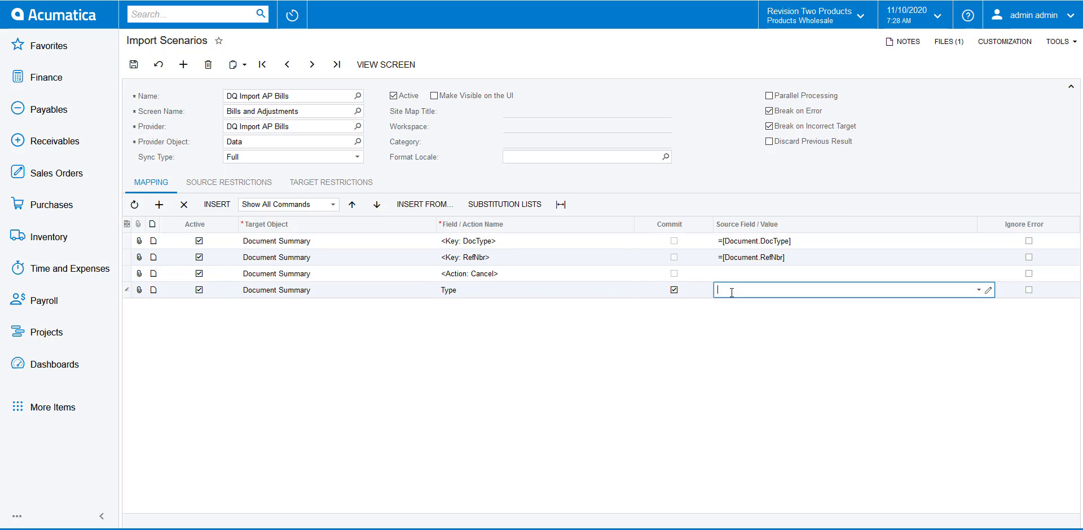
left_click(979, 290)
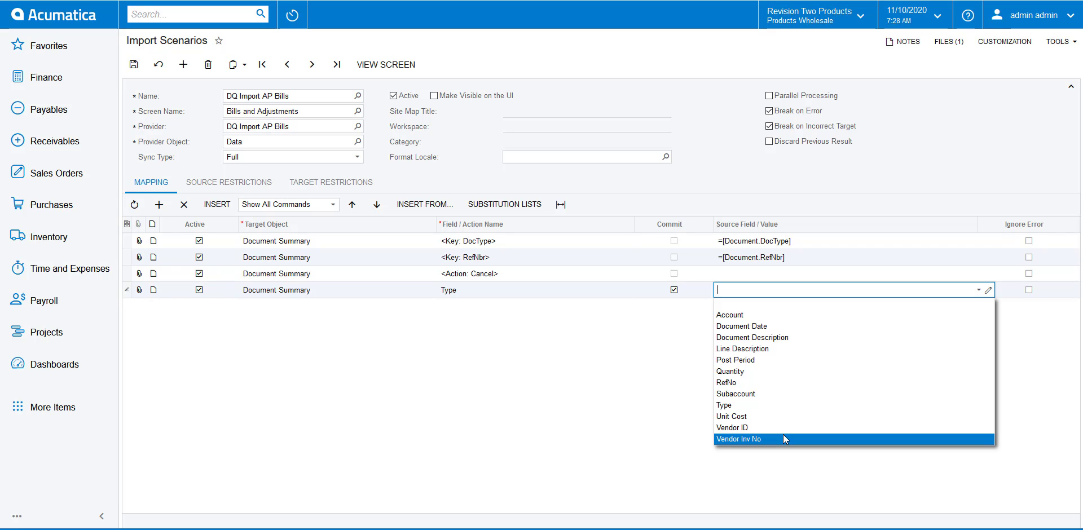
left_click(766, 405)
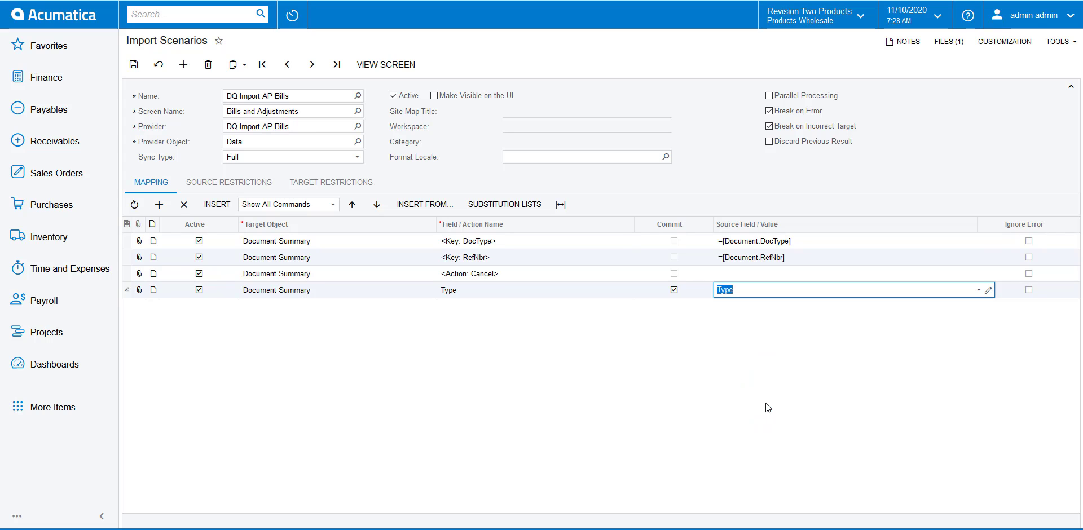
key("Return")
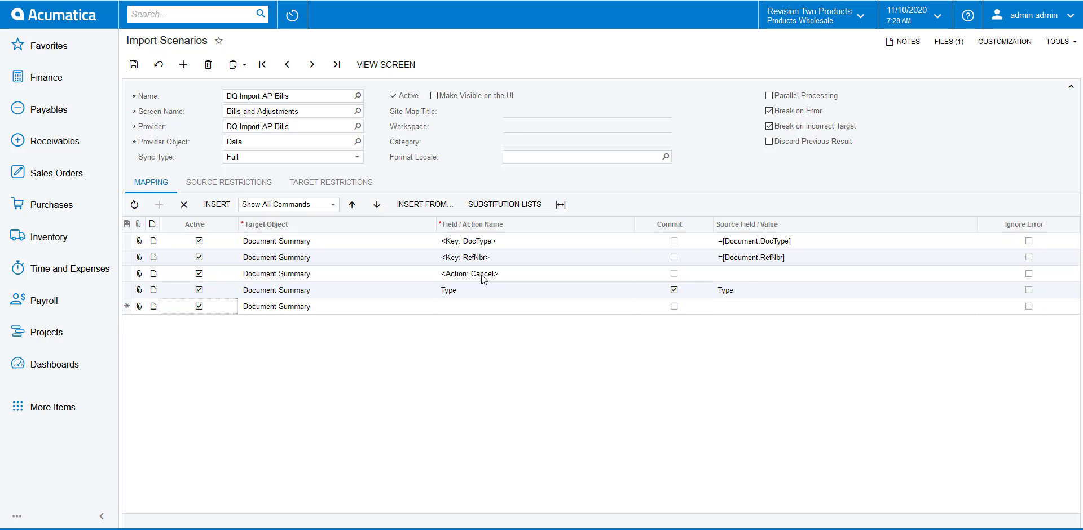
- Map the Document Summary field Reference Nbr. to the RefNo source field, with commit enabled
left_click(479, 306)
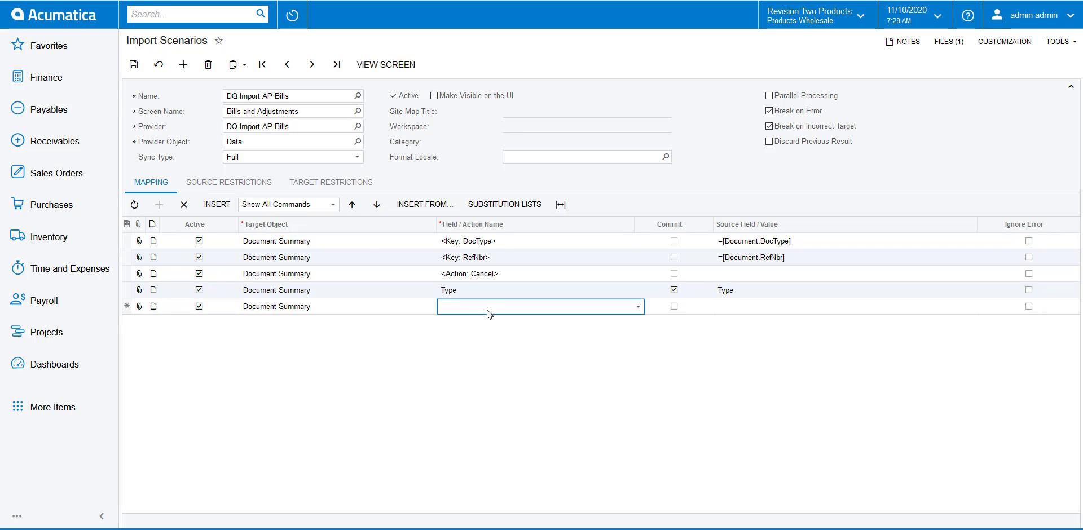
type("refer")
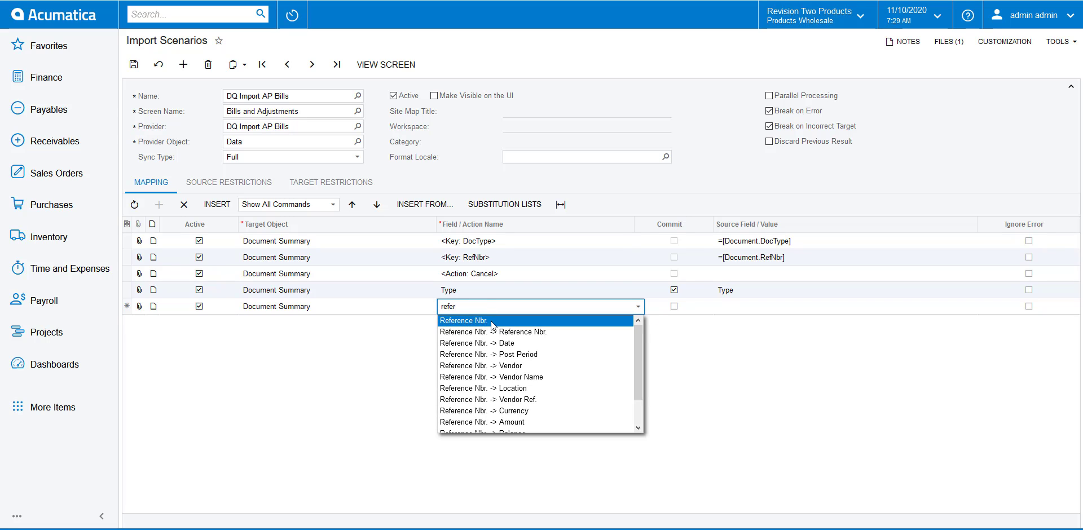
left_click(490, 320)
left_click(674, 306)
left_click(783, 322)
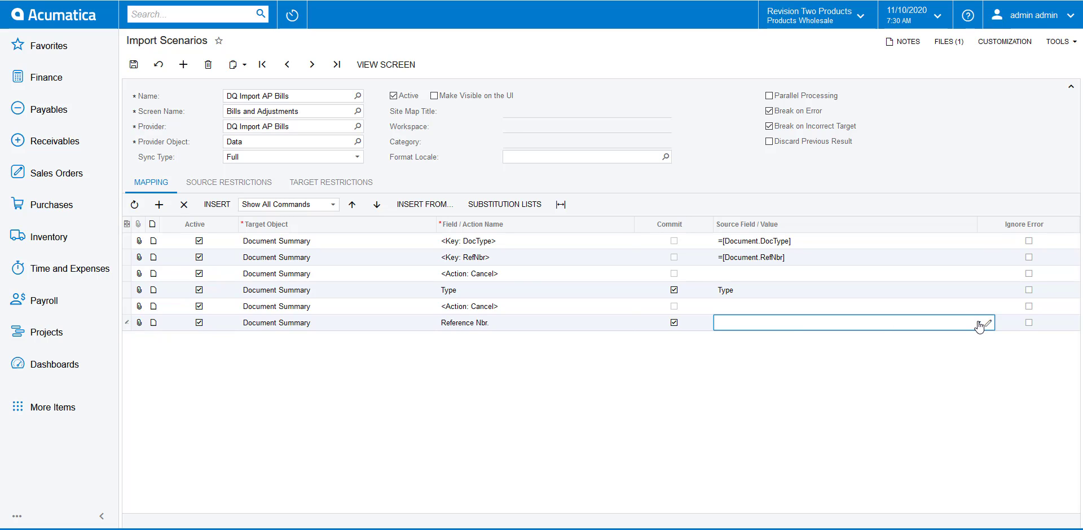
type("ref")
left_click(759, 337)
key("Tab")
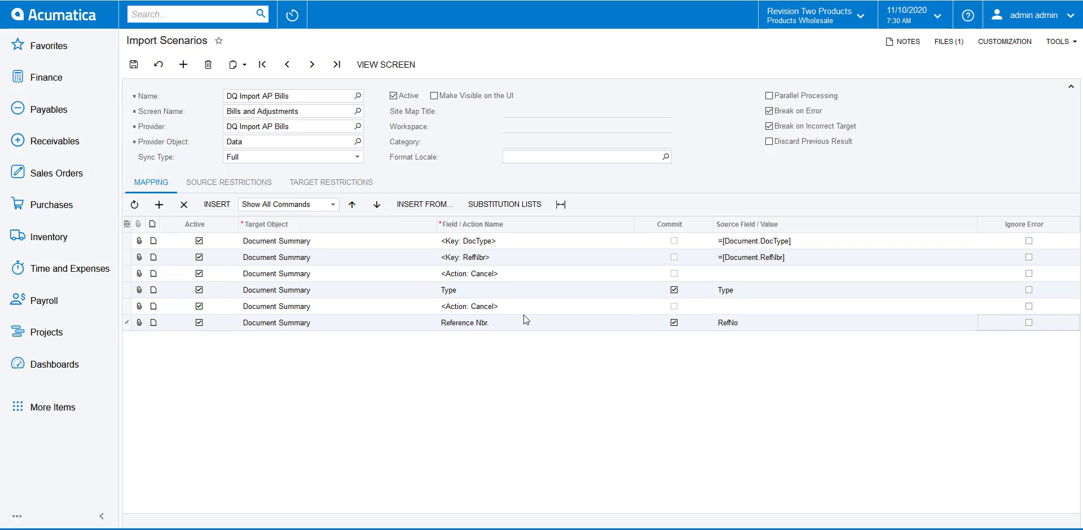
key("Tab")
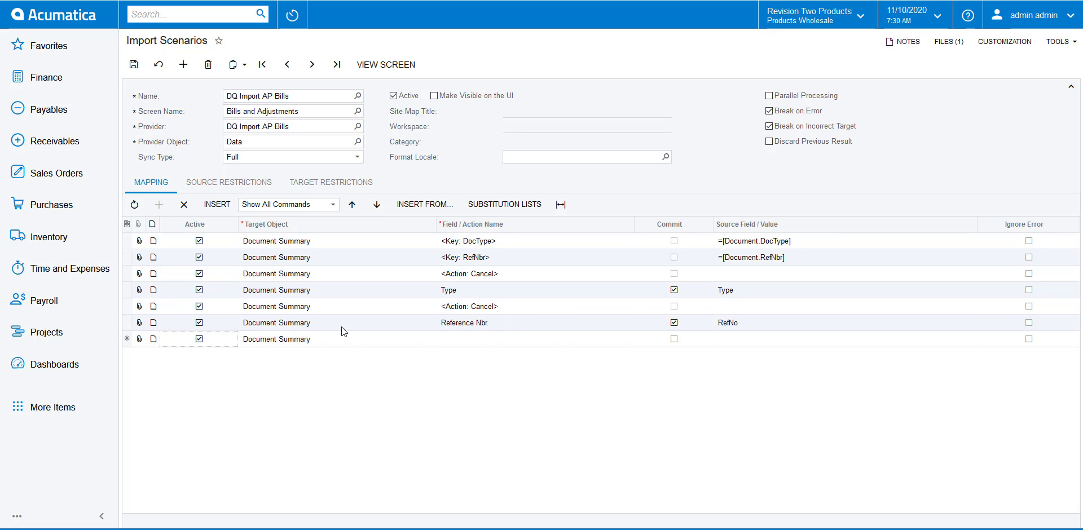
- Map the Document Summary field Date to the Document Date source field
left_click(489, 340)
type("Date")
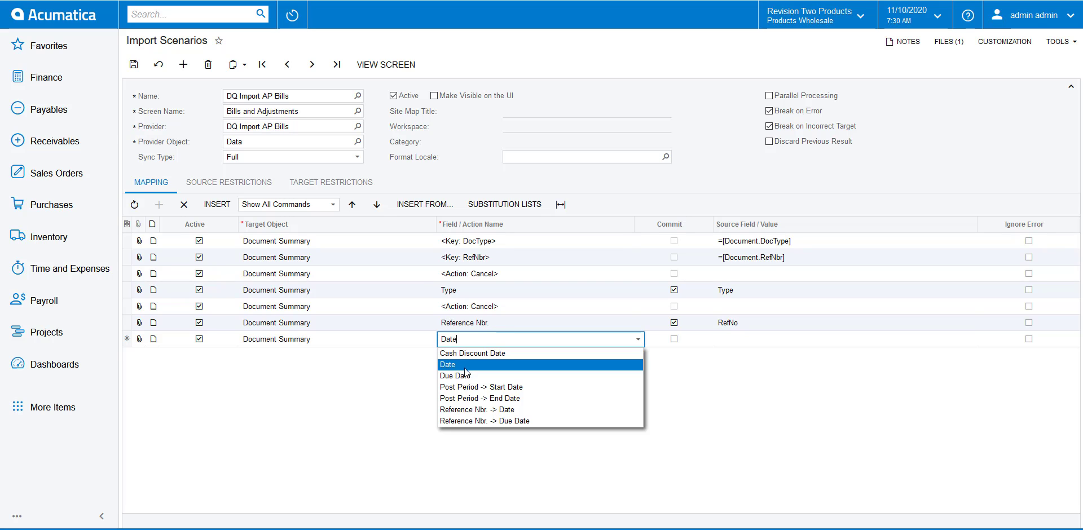
left_click(469, 366)
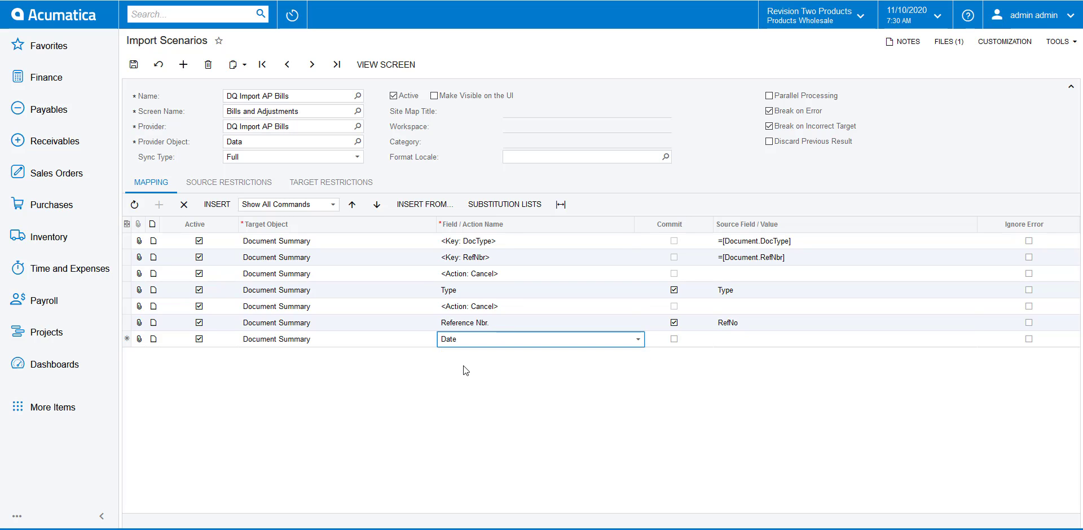
left_click(740, 338)
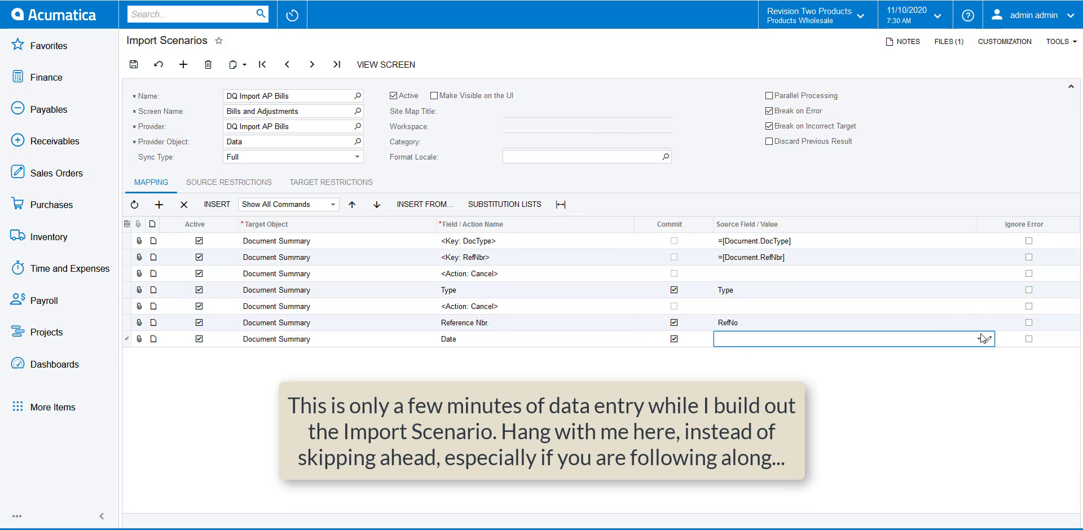
type("Do")
left_click(790, 352)
key("Down")
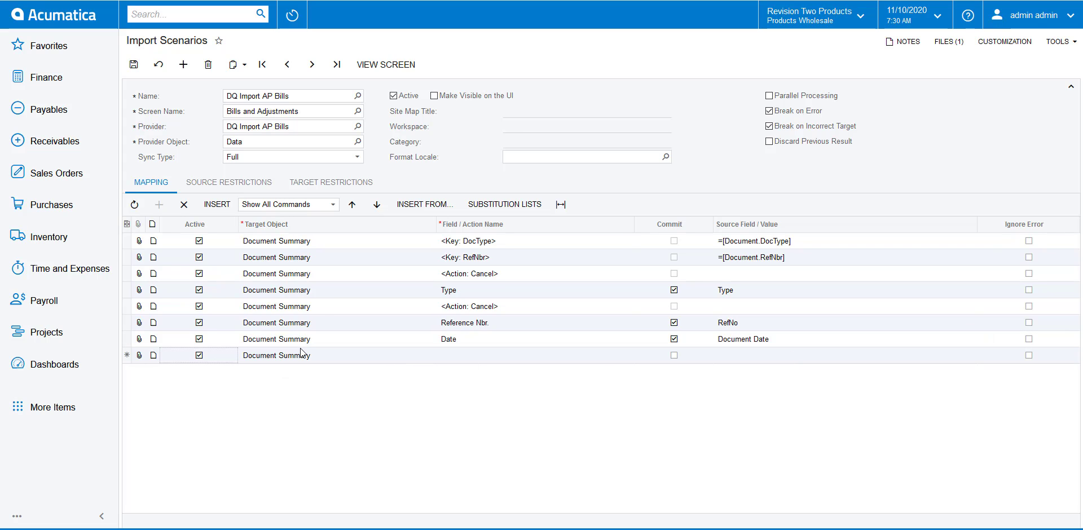
- Map the Document Summary field Description to the Document Description source field
left_click(484, 355)
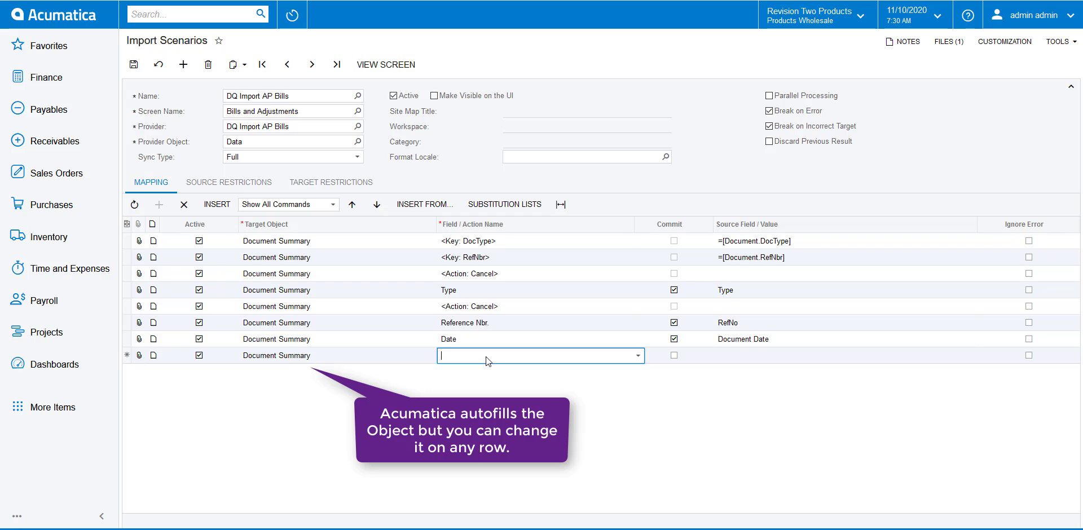
type("des")
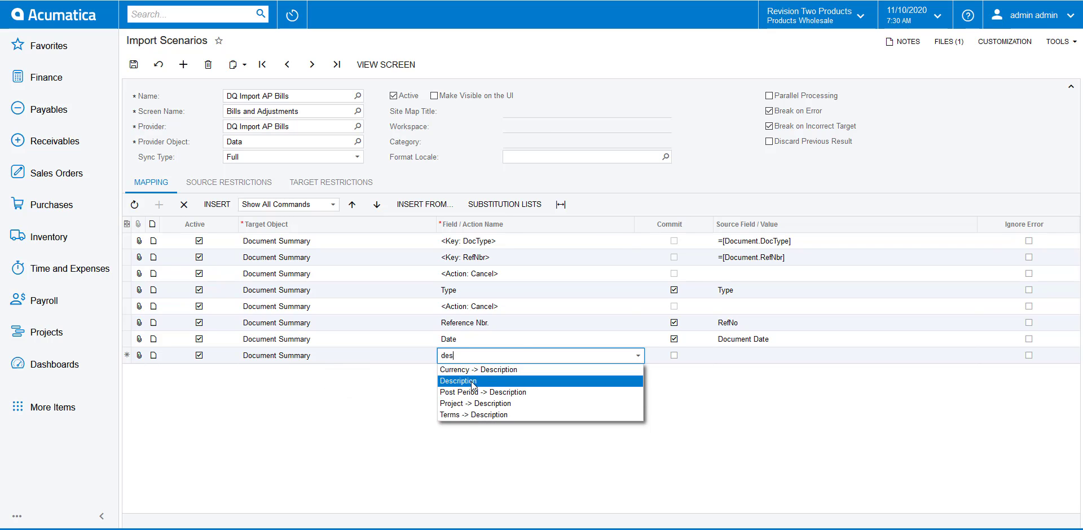
key("Return")
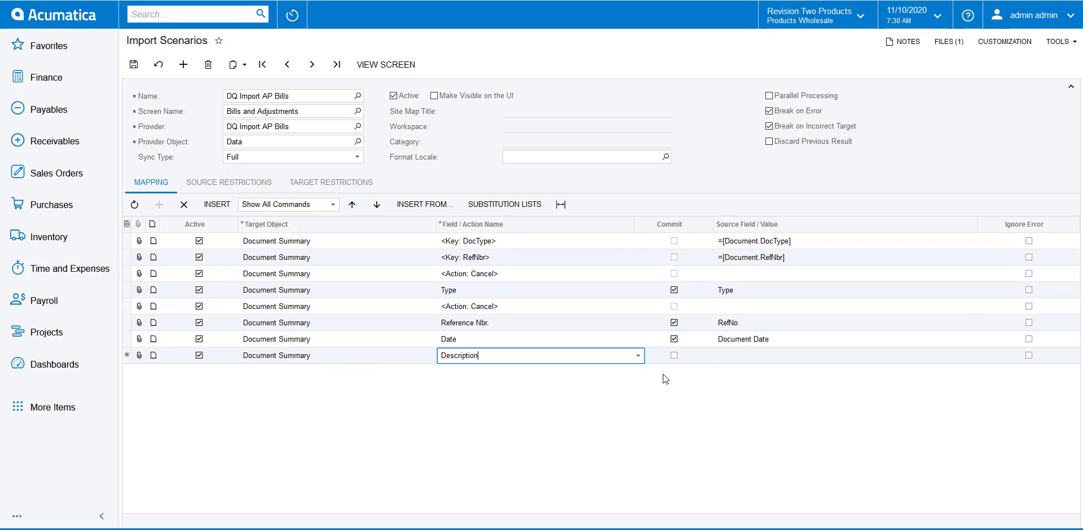
left_click(765, 360)
type("doc")
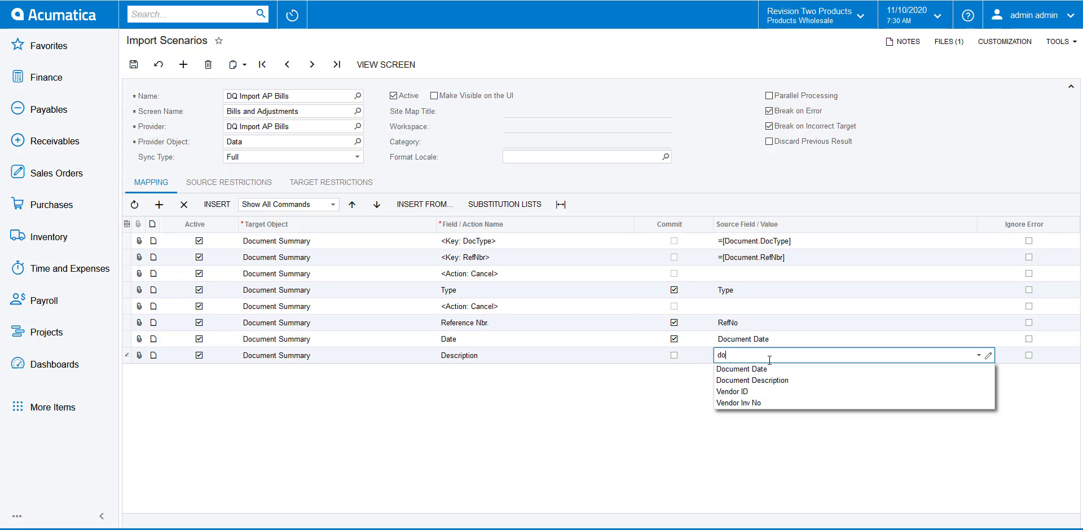
left_click(768, 380)
left_click(768, 382)
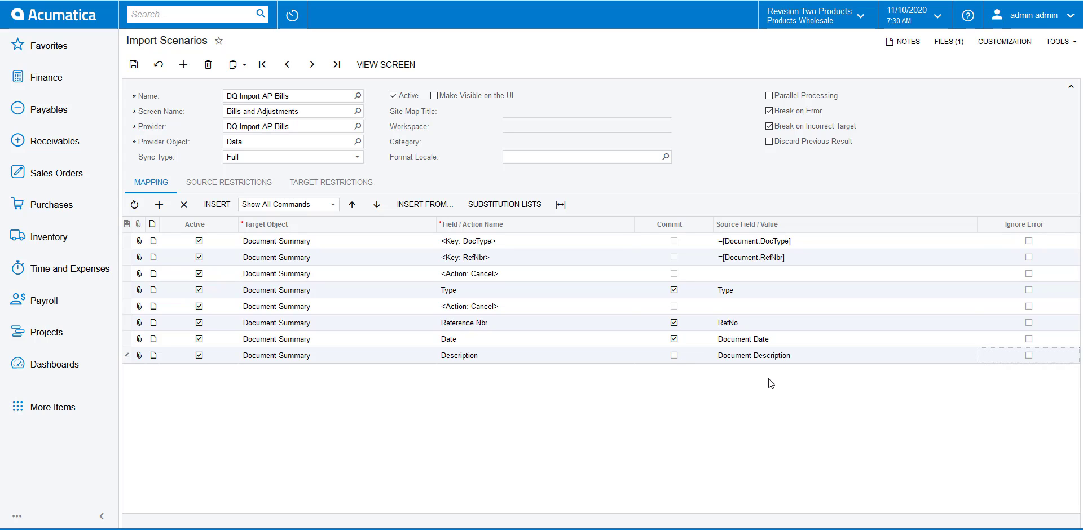
- Add a Document Summary mapping row that maps the Vendor field to the Vendor ID source field
left_click(484, 373)
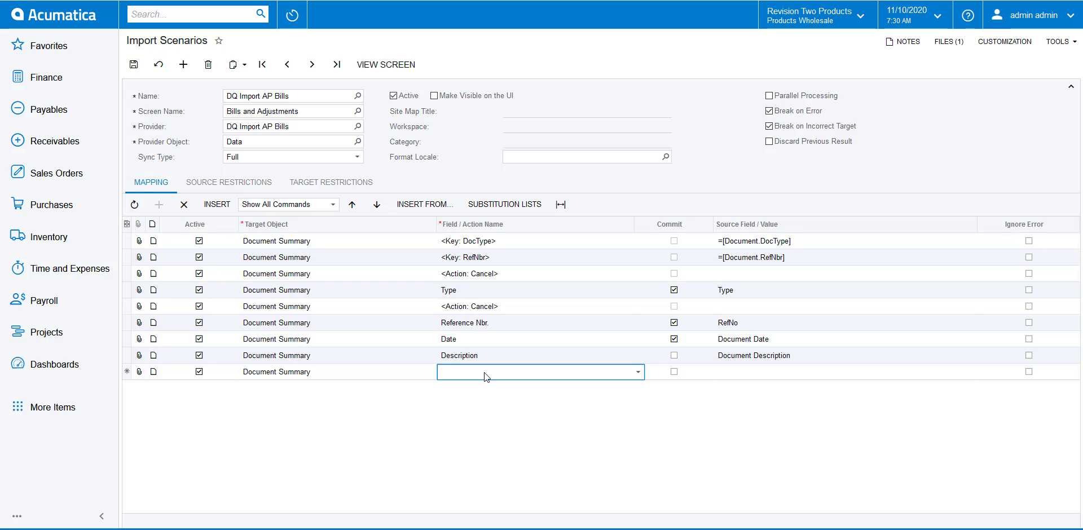
type("vend")
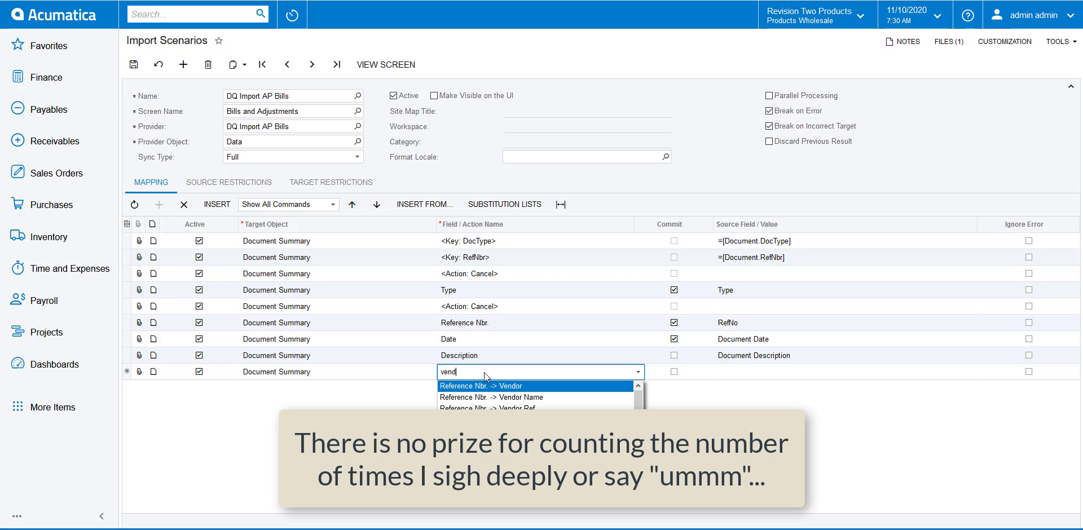
key("Down")
key("Down")
key("Down")
key("Tab")
left_click(752, 372)
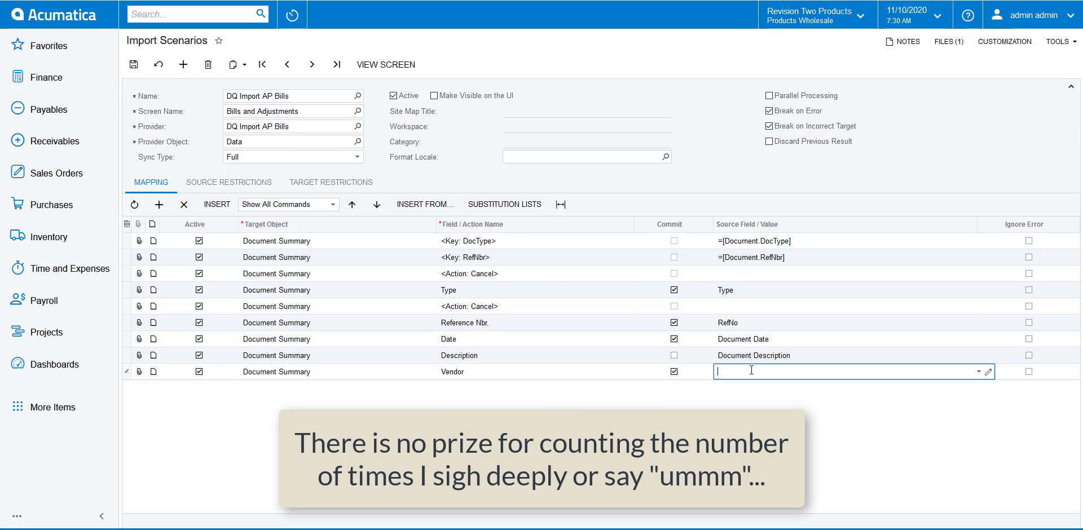
type("vend")
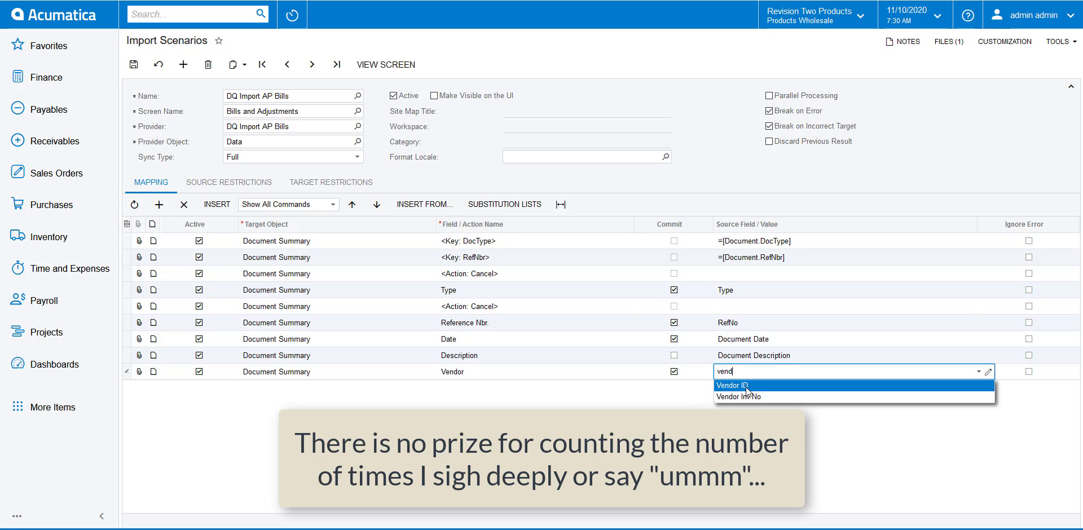
left_click(746, 386)
key("Down")
key("Tab")
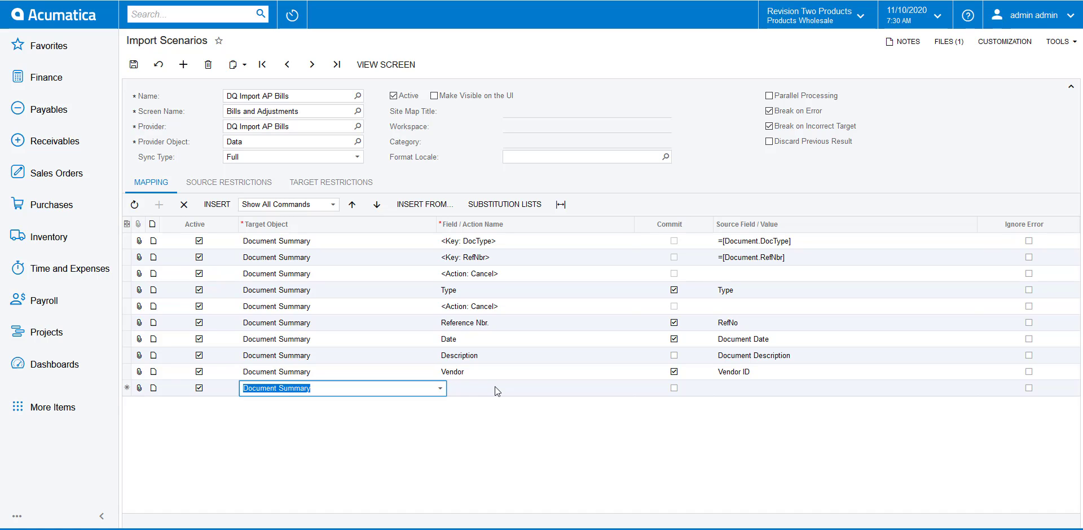
- Map the Document Summary field Post Period to the Post Period source field and move its row up directly below the Date row
left_click(496, 387)
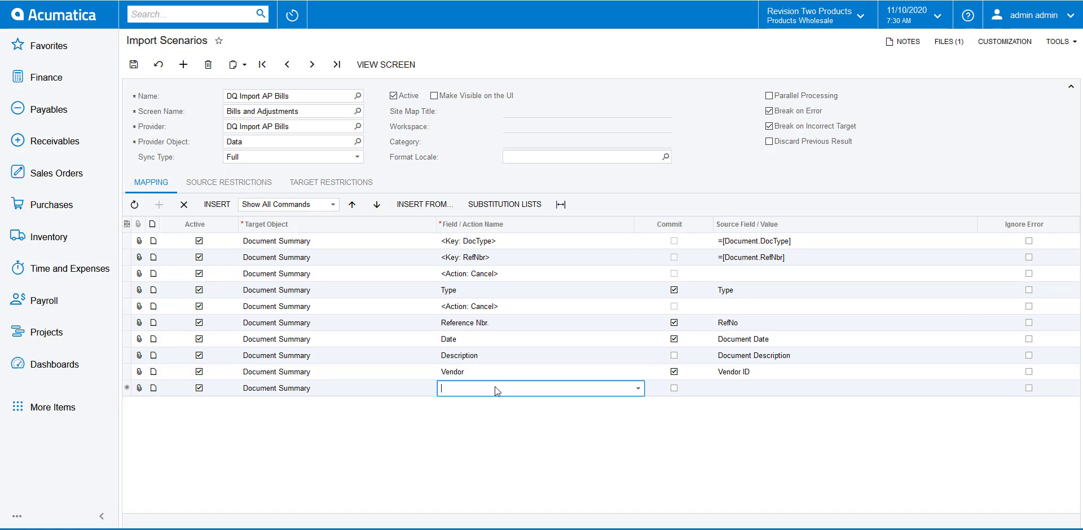
type("post")
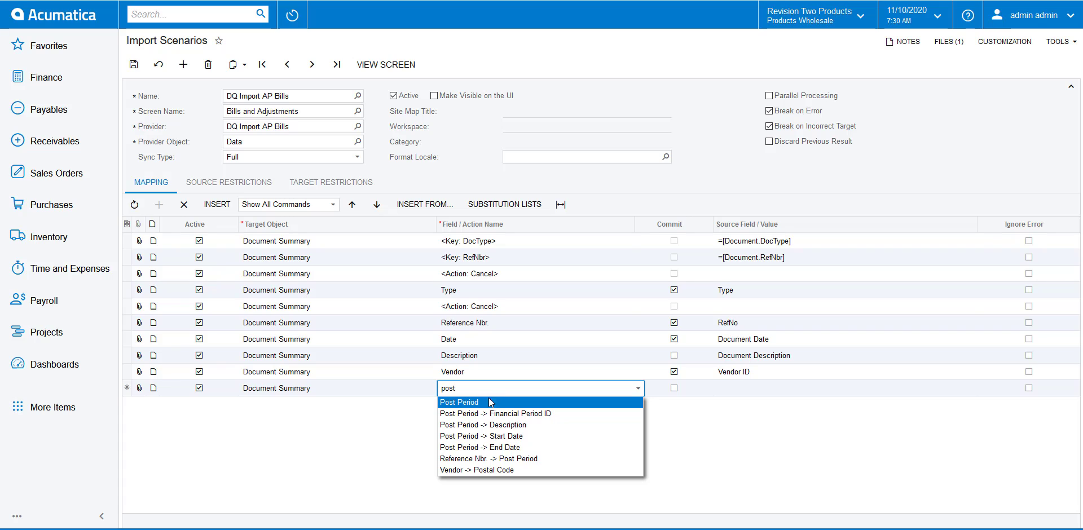
left_click(483, 402)
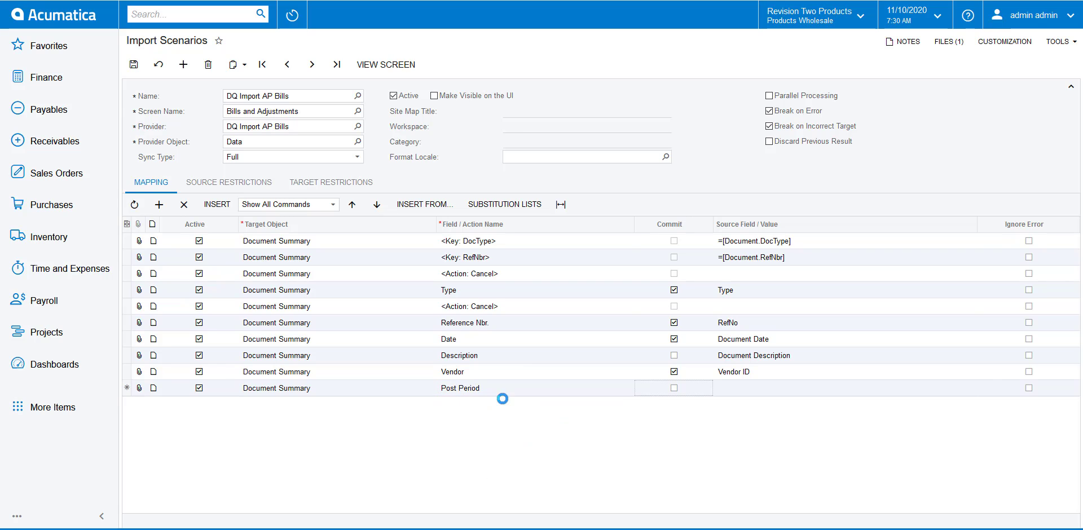
left_click(748, 393)
type("post")
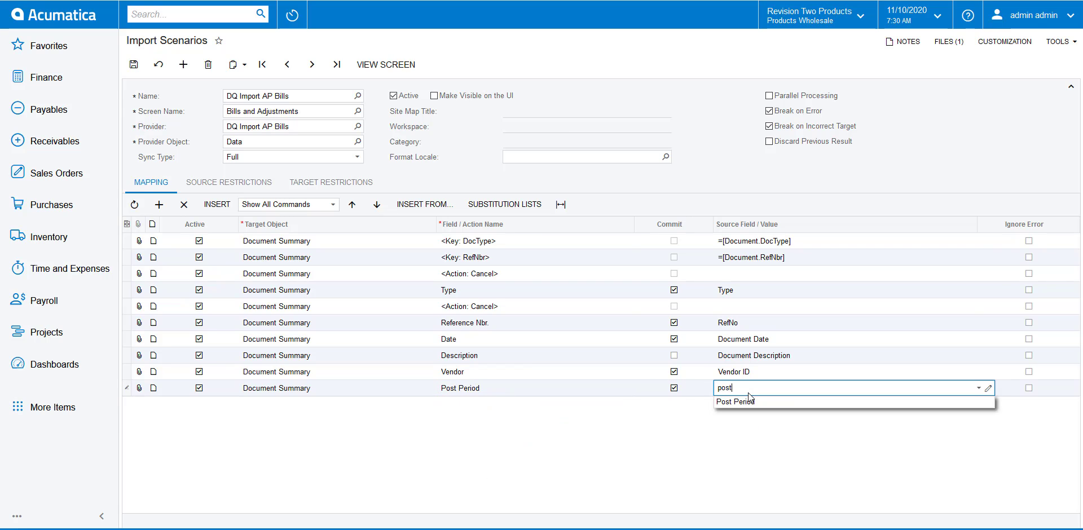
left_click(752, 405)
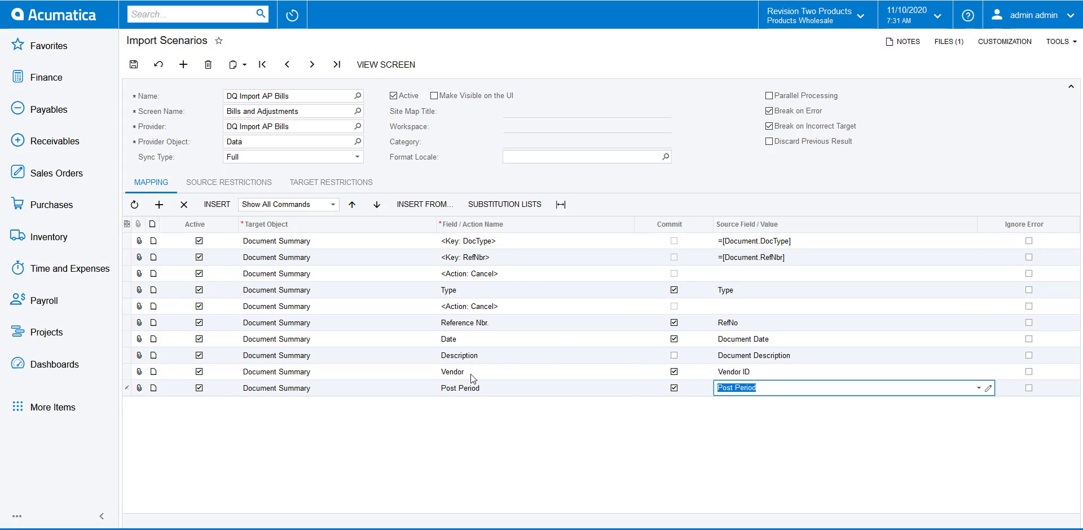
left_click(356, 208)
left_click(356, 209)
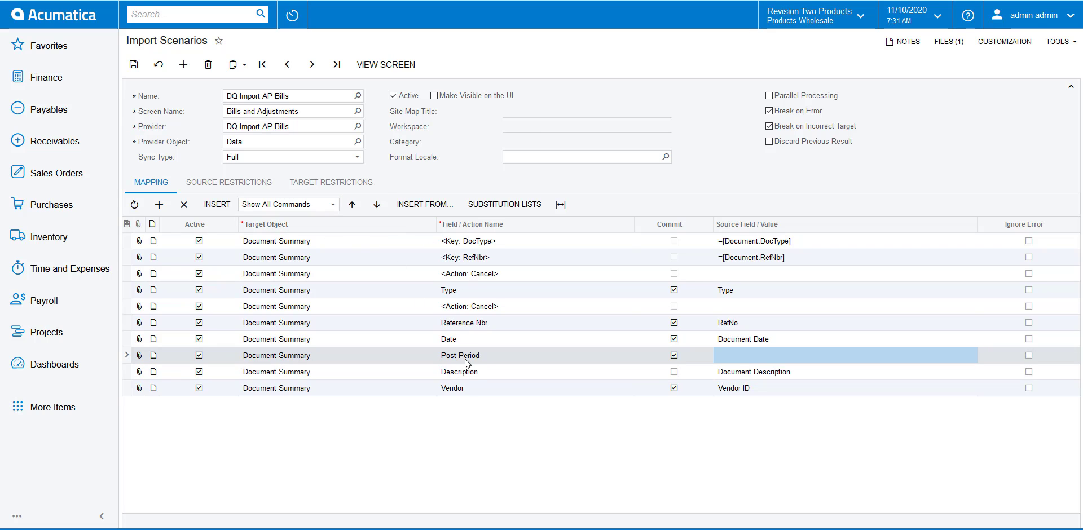
- Add a Document Summary mapping row that maps Vendor Ref. to the Vendor Inv No source field, and save the scenario
left_click(467, 387)
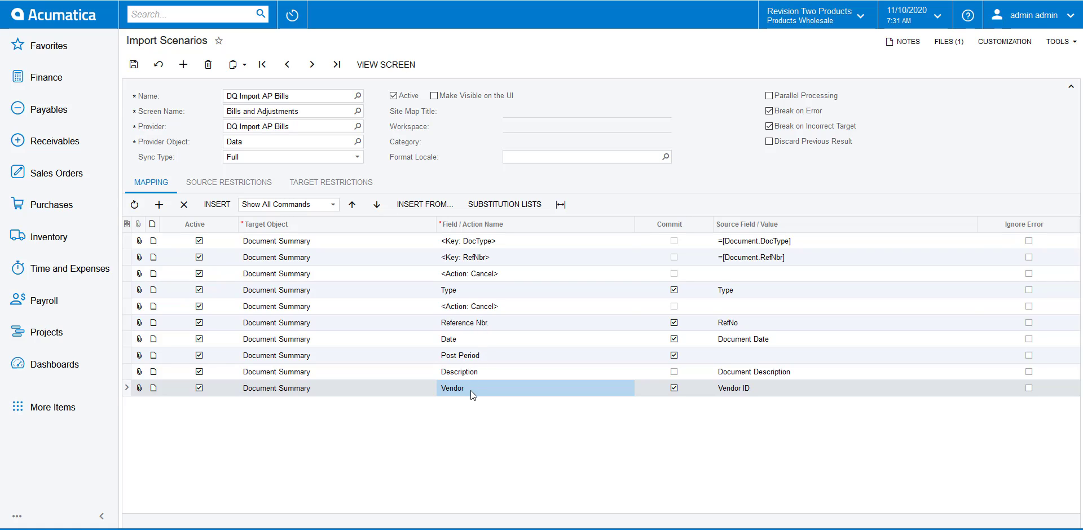
left_click(159, 204)
left_click(500, 408)
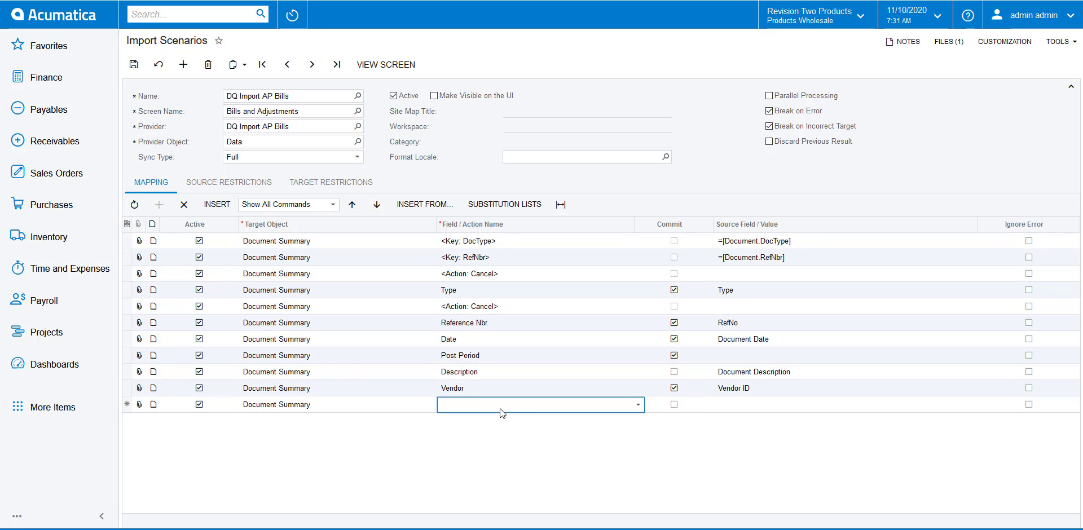
type("vend")
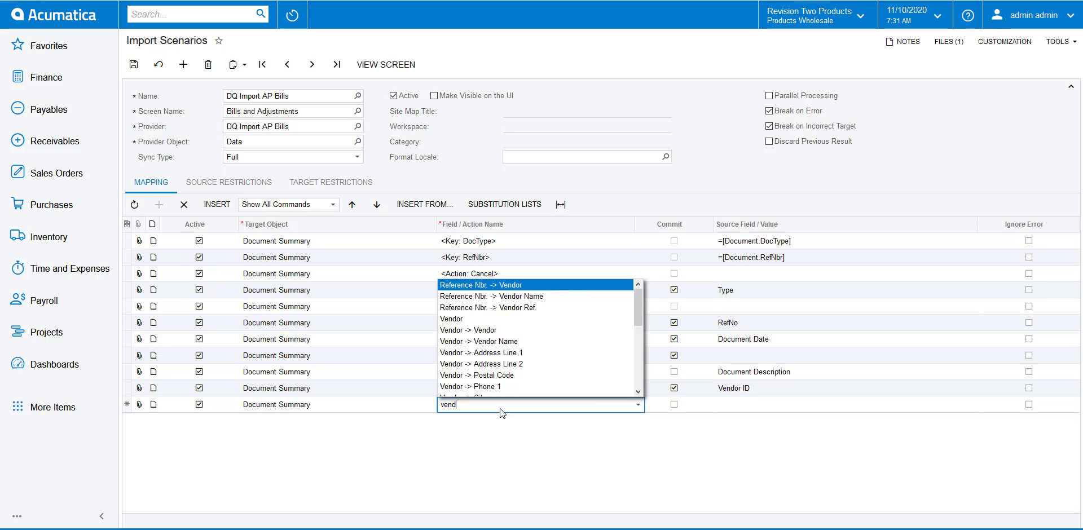
type("or re")
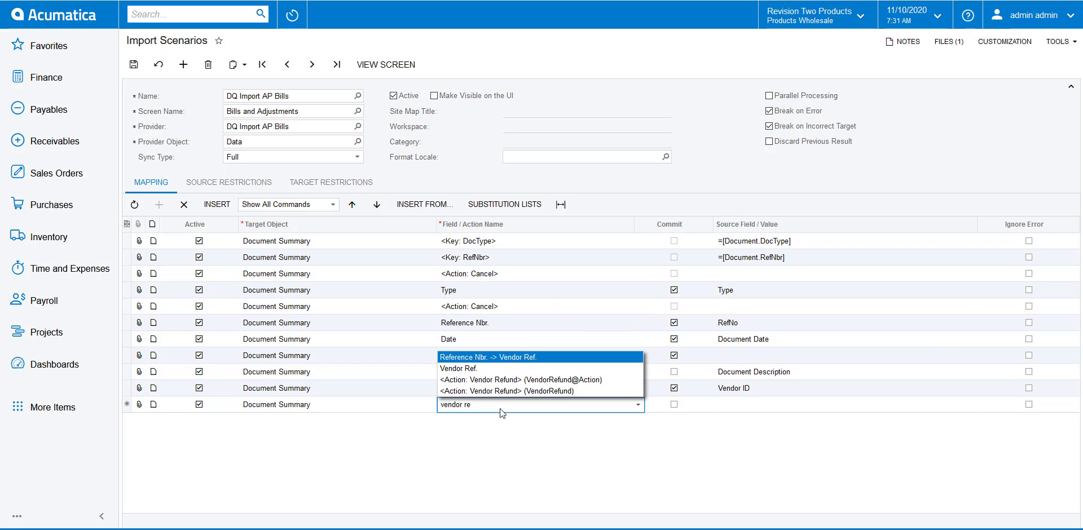
left_click(484, 369)
key("Tab")
type("inv")
left_click(754, 419)
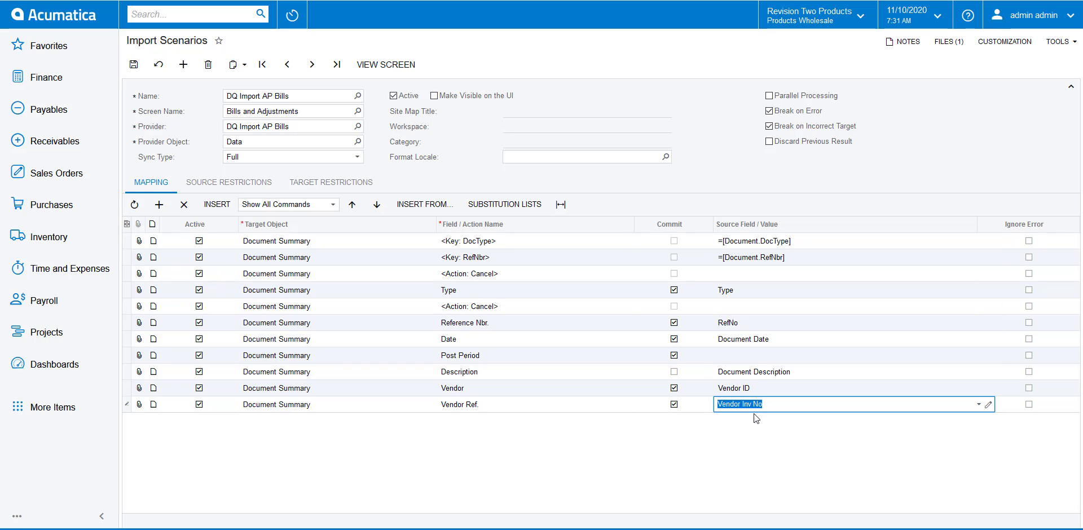
key("Return")
key("ctrl+s")
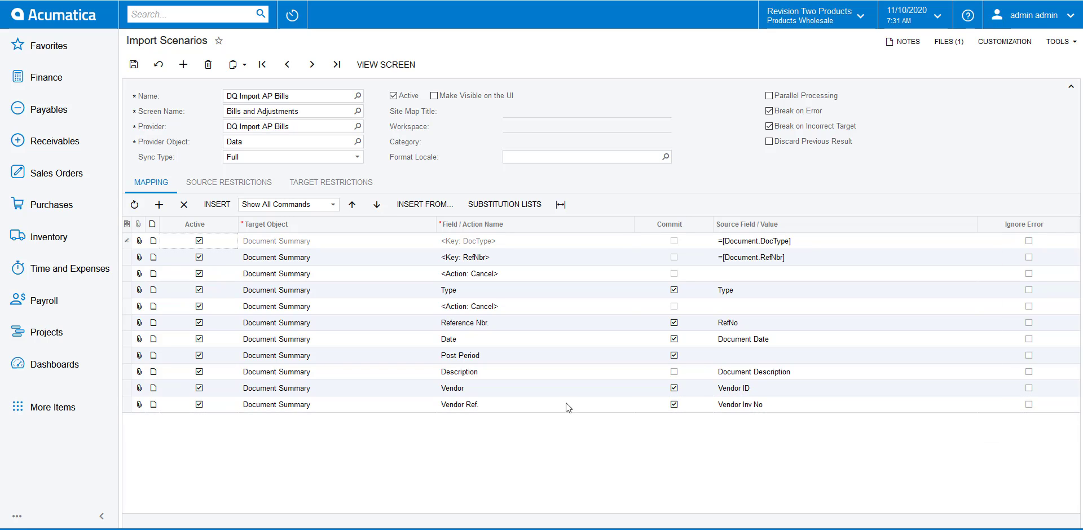
- Add a mapping row with Document Details as the target object and Description as the field
left_click(158, 206)
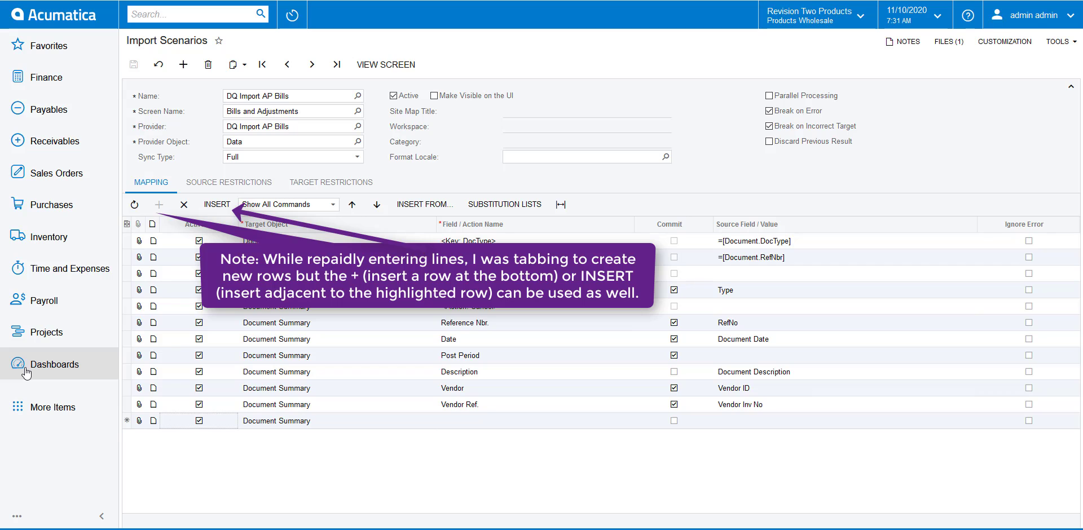
left_click(328, 423)
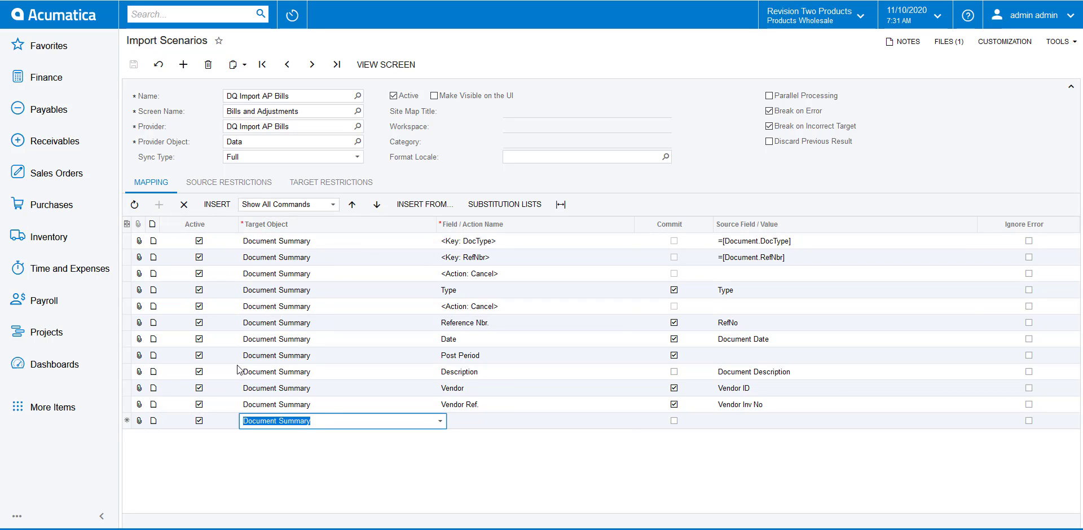
left_click(440, 422)
scroll(462, 390, "down", 3)
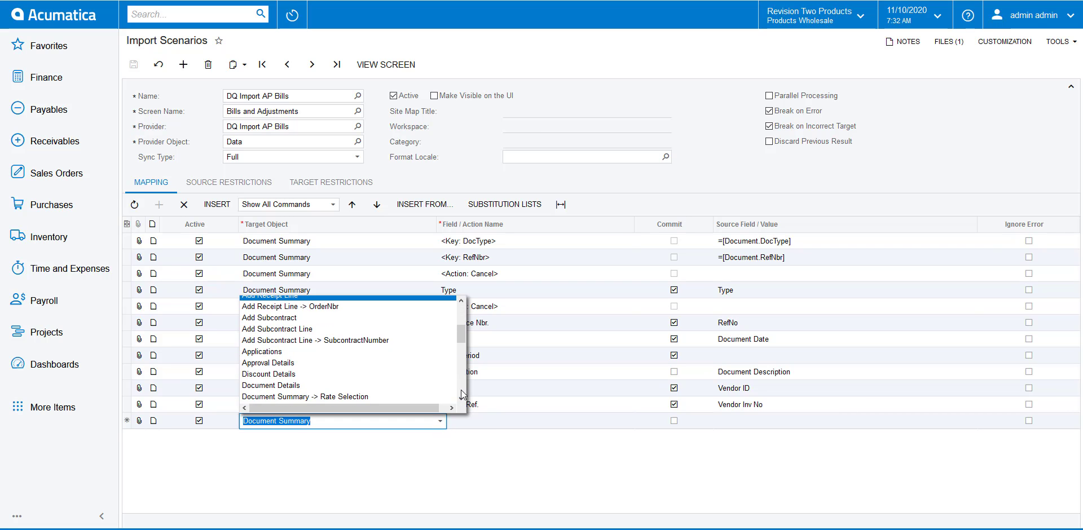
left_click(298, 385)
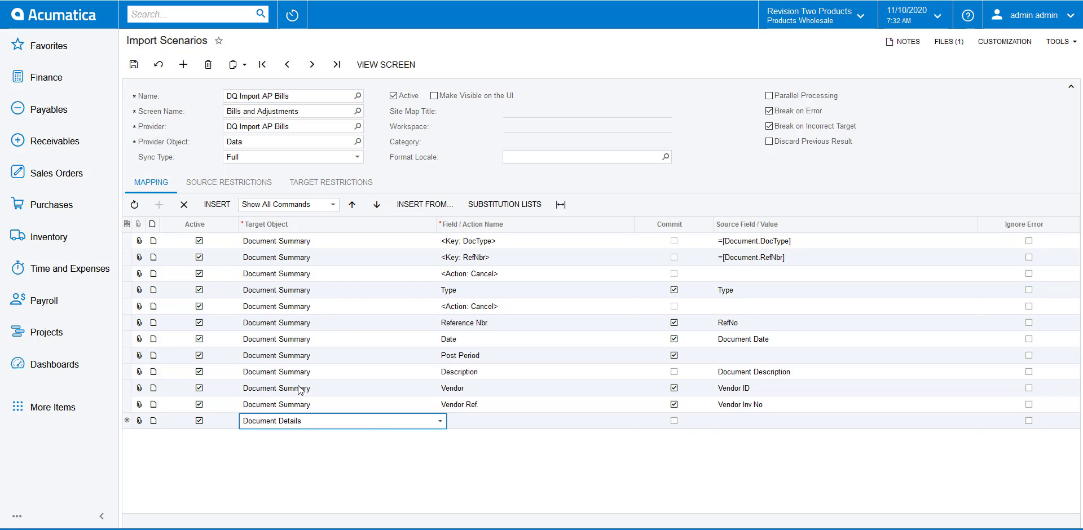
left_click(480, 421)
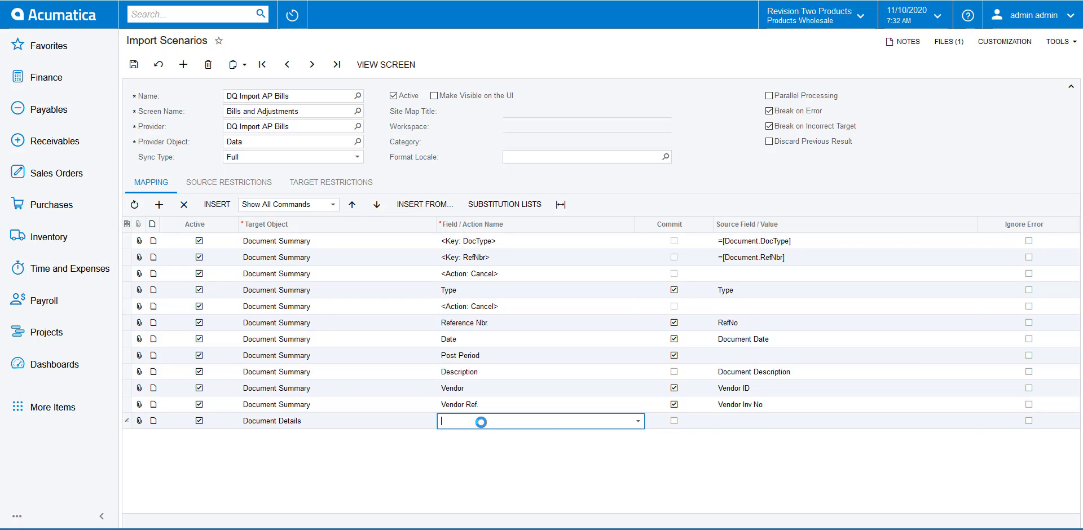
type("desc")
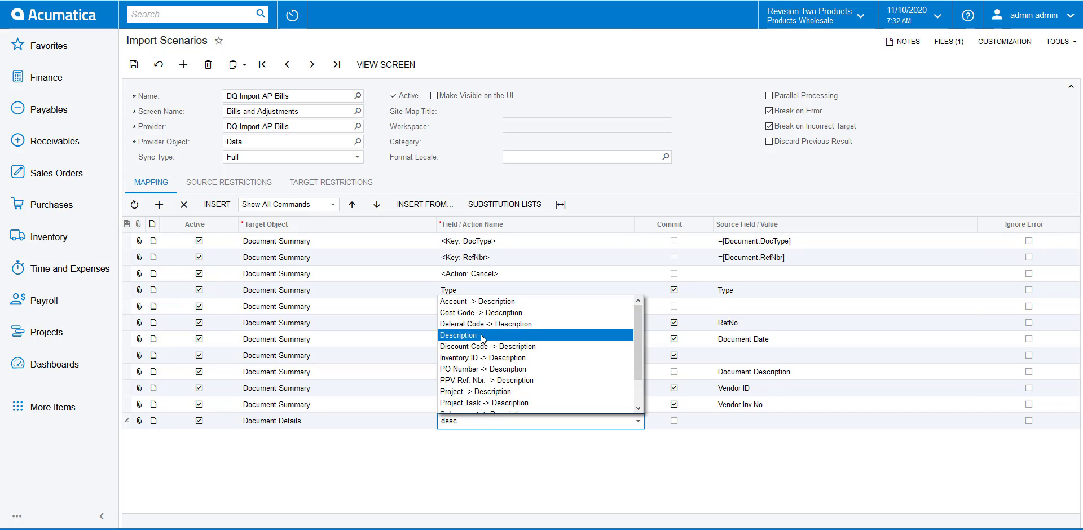
left_click(481, 334)
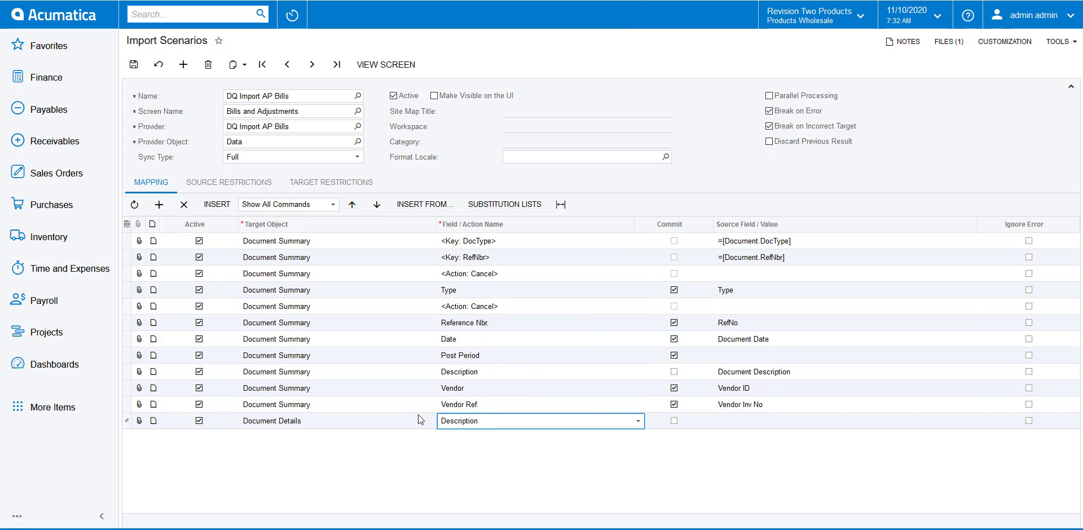
left_click(641, 422)
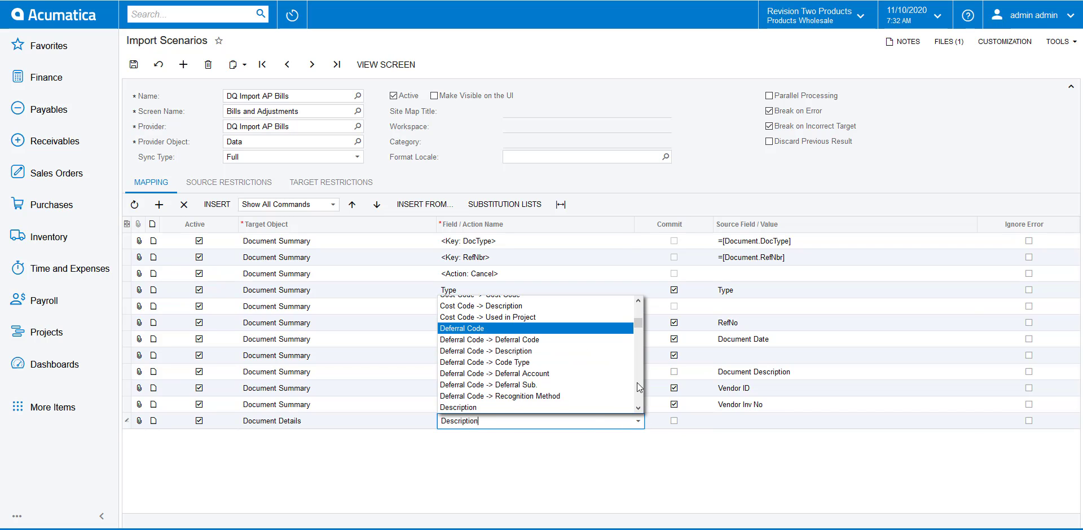
key("Tab")
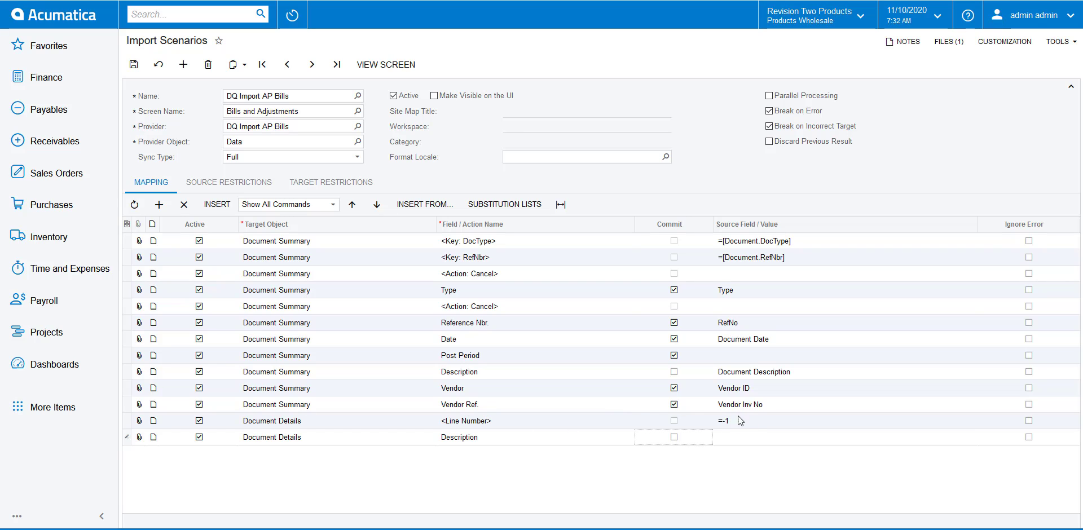
- Map the Document Details field Description to the Line Description source field
left_click(742, 442)
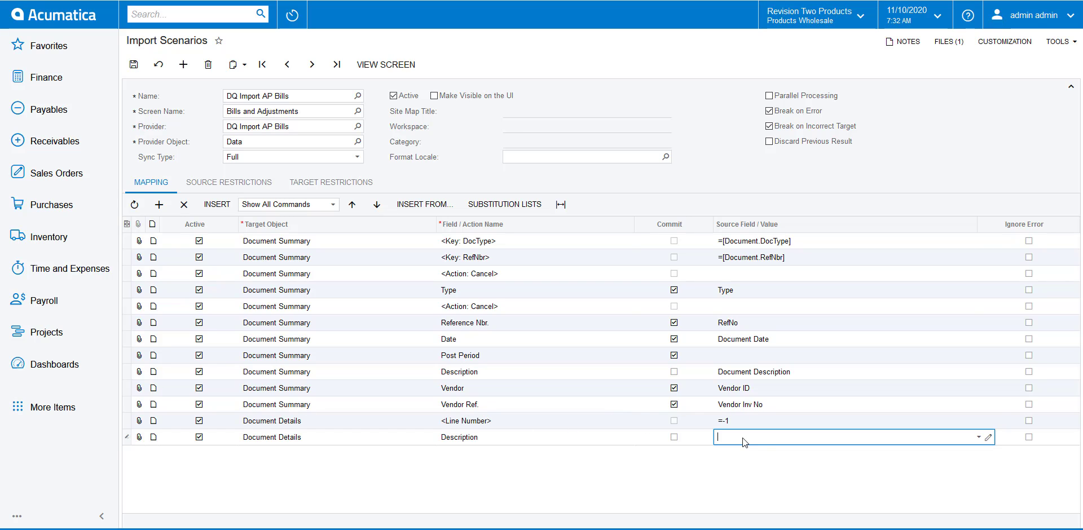
type("desc")
left_click(770, 462)
key("Tab")
key("Tab")
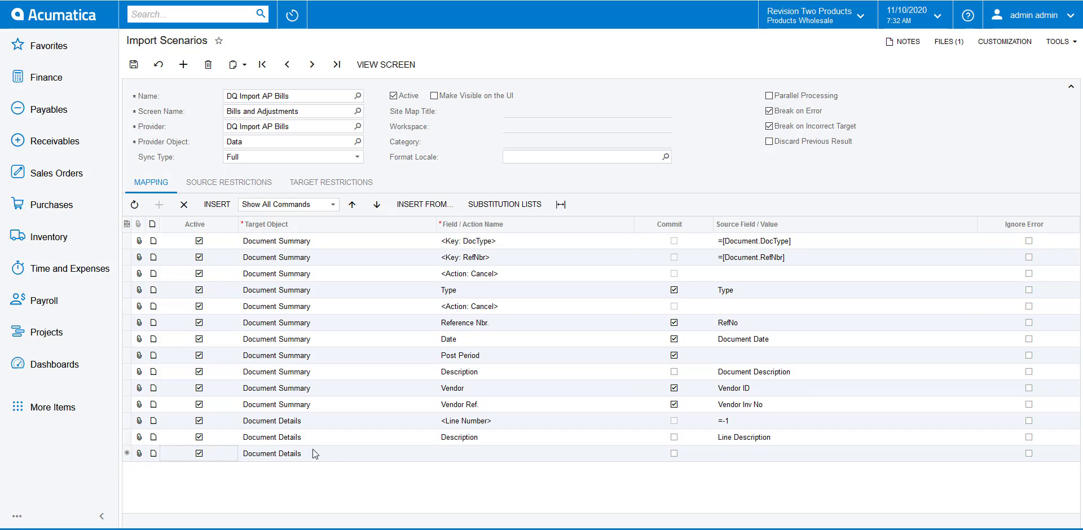
- Add a Document Details mapping row that maps the Quantity field to the Quantity source field
left_click(466, 456)
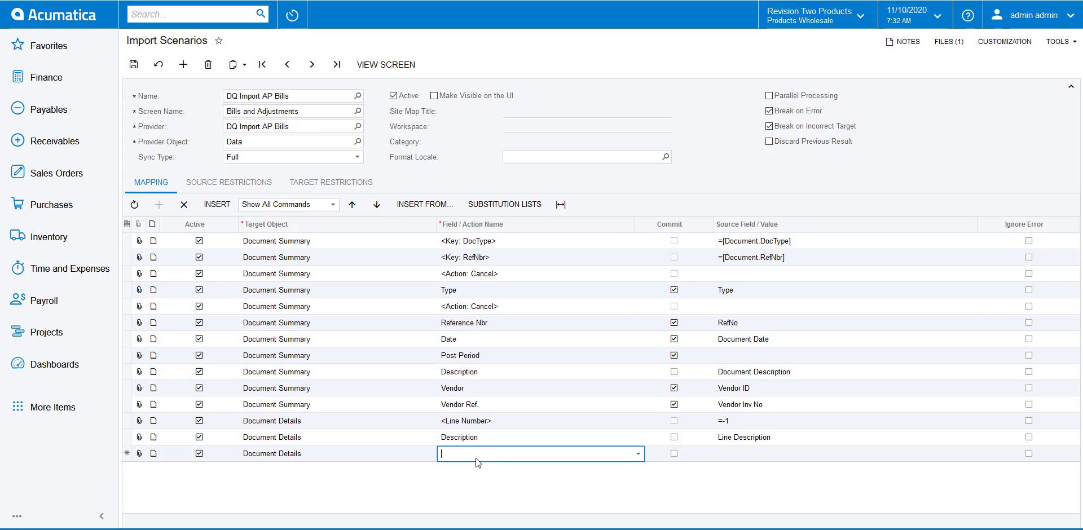
type("quant")
key("Tab")
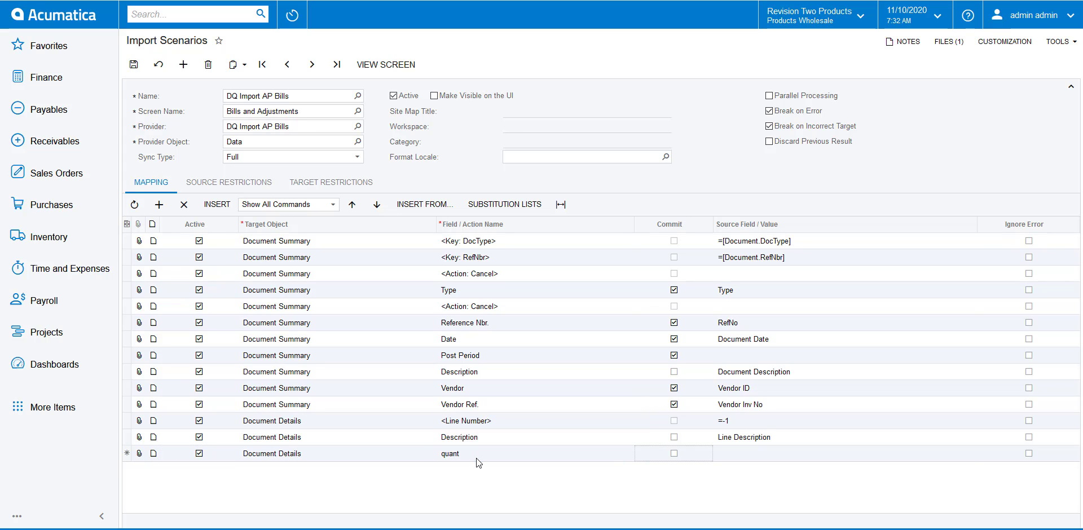
left_click(469, 459)
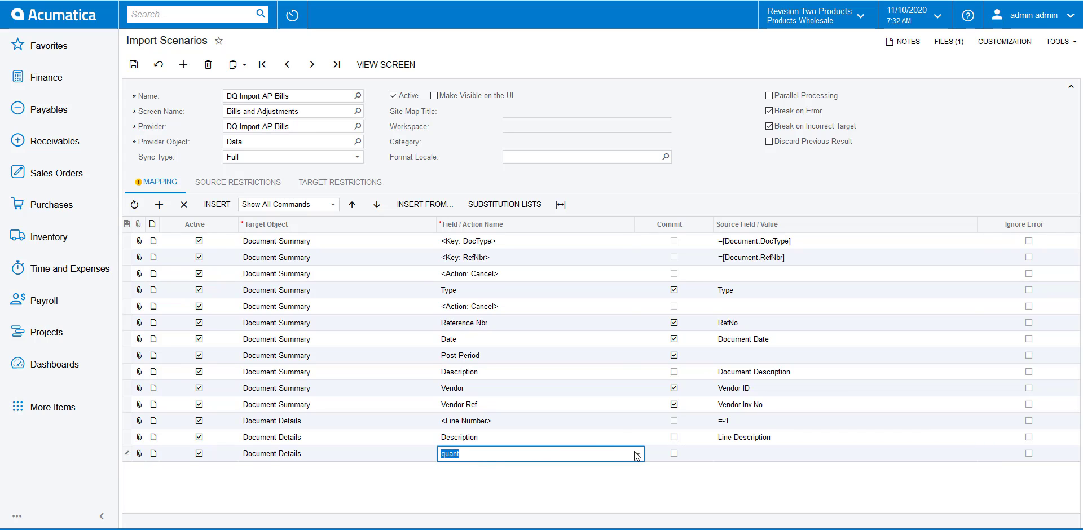
type("qu")
left_click(488, 477)
key("Tab")
key("Tab")
type("Q")
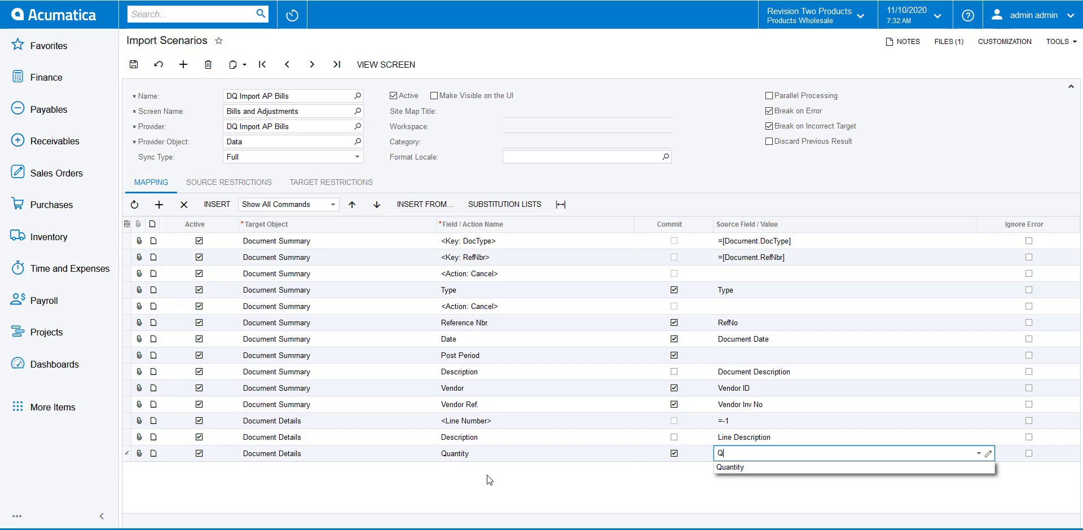
left_click(757, 468)
key("Return")
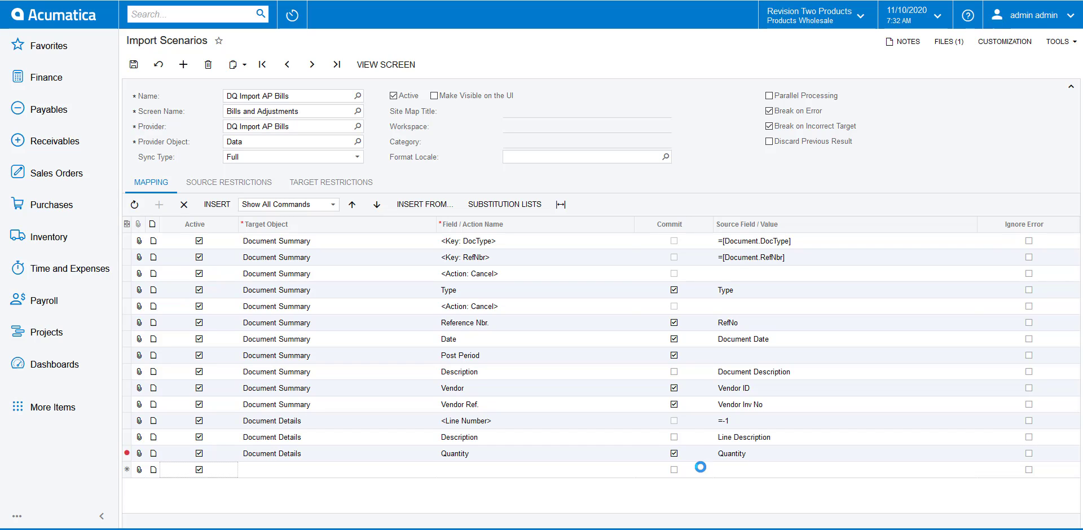
- Add a Document Details mapping row that maps the Unit Cost field to the Unit Cost source field
key("Tab")
key("Tab")
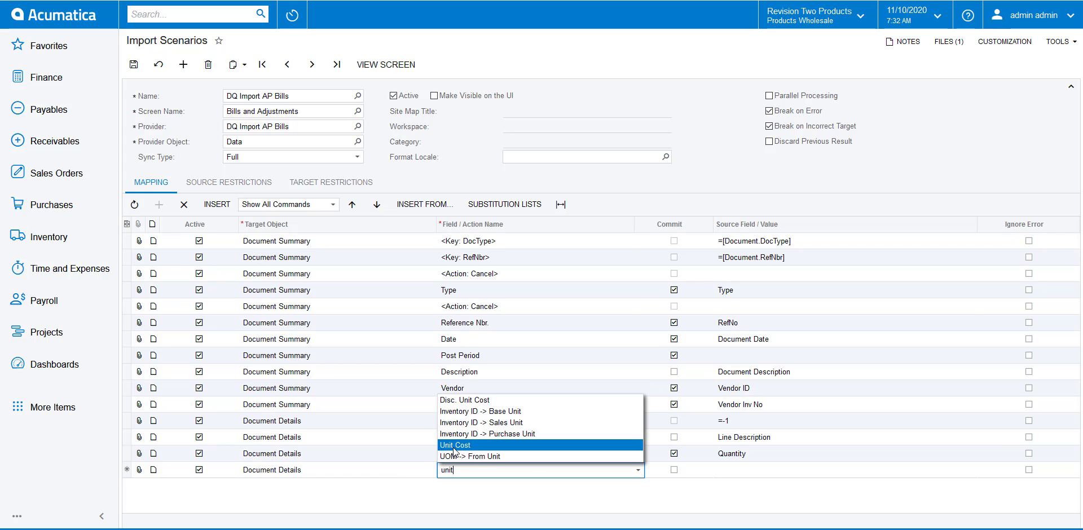
left_click(455, 451)
key("Tab")
key("space")
key("Tab")
type("uinio")
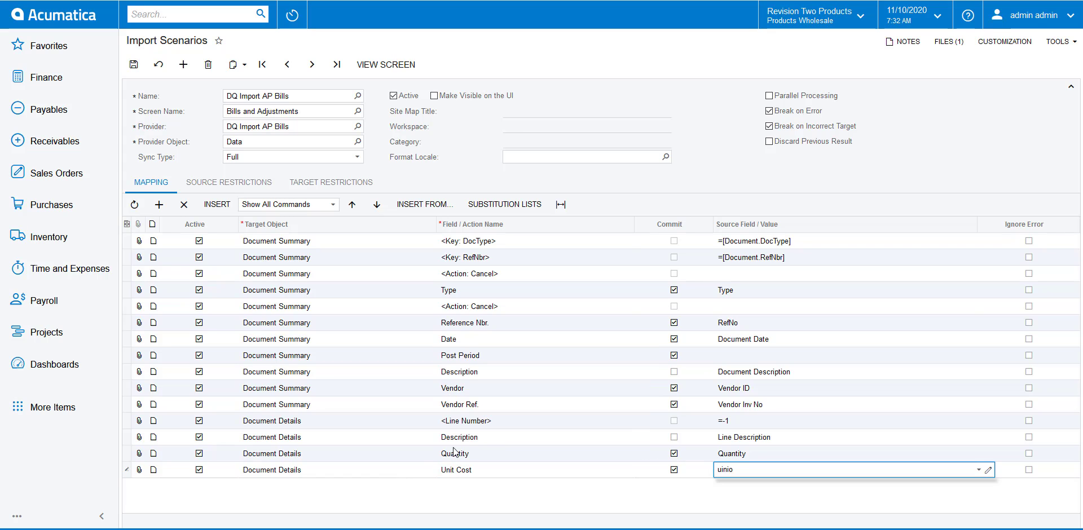
key("BackSpace")
key("BackSpace")
type("nit")
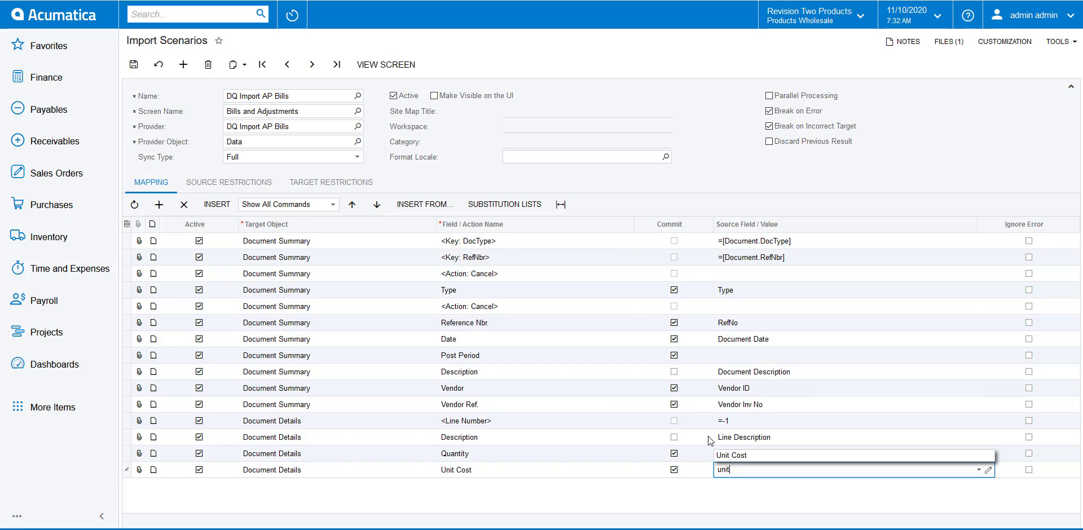
left_click(725, 452)
key("Tab")
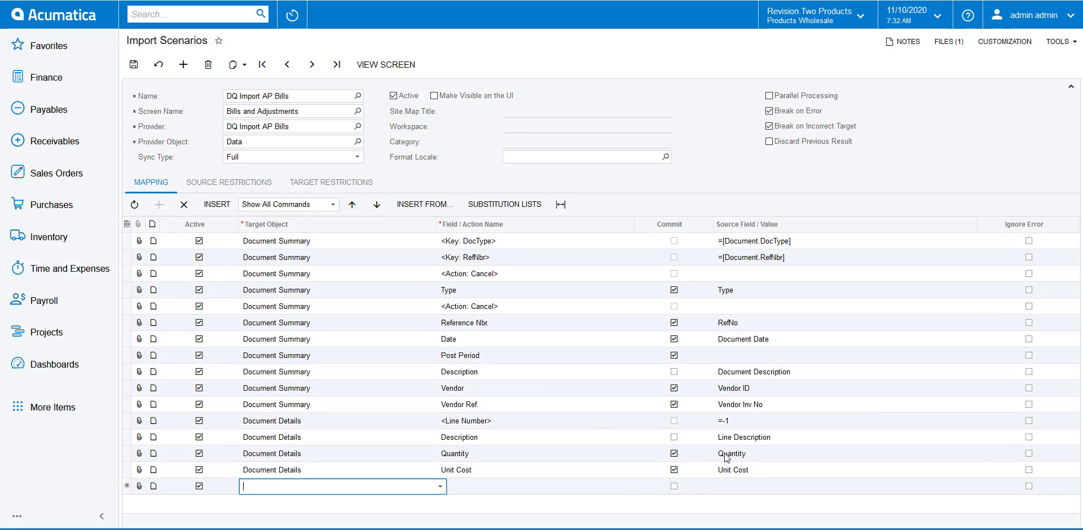
- Add a Document Details mapping row that maps the Account field to the Account source field
key("Tab")
type("Account")
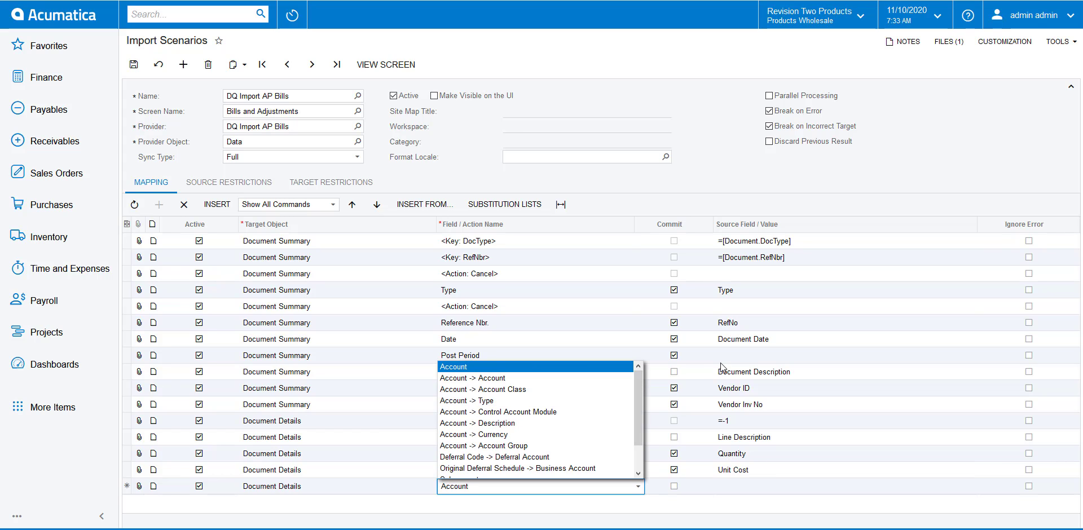
left_click(625, 366)
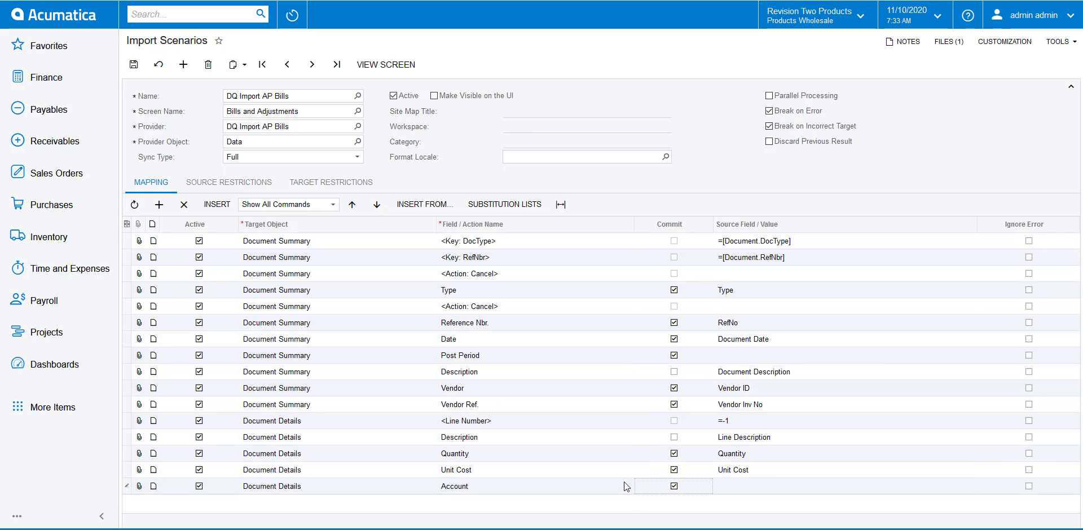
left_click(733, 485)
type("Accou")
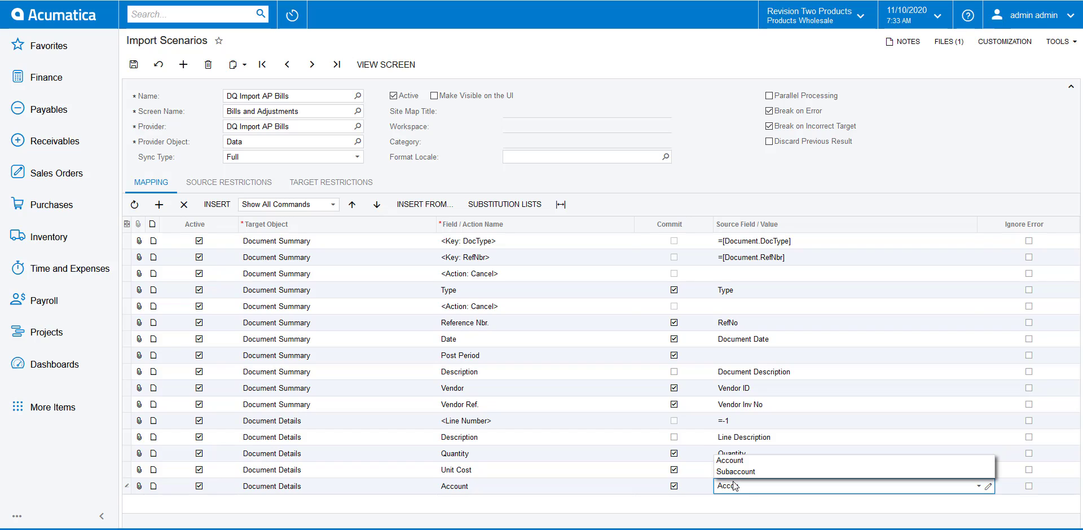
left_click(743, 461)
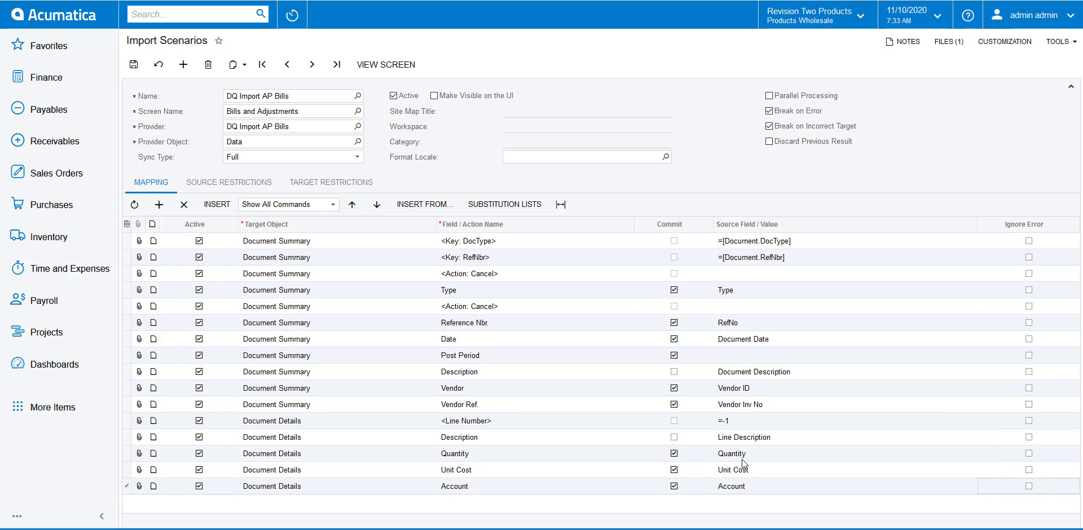
- Add a Document Details mapping row that maps the Subaccount field to the Subaccount source field
left_click(370, 508)
key("Tab")
key("Tab")
type("Su")
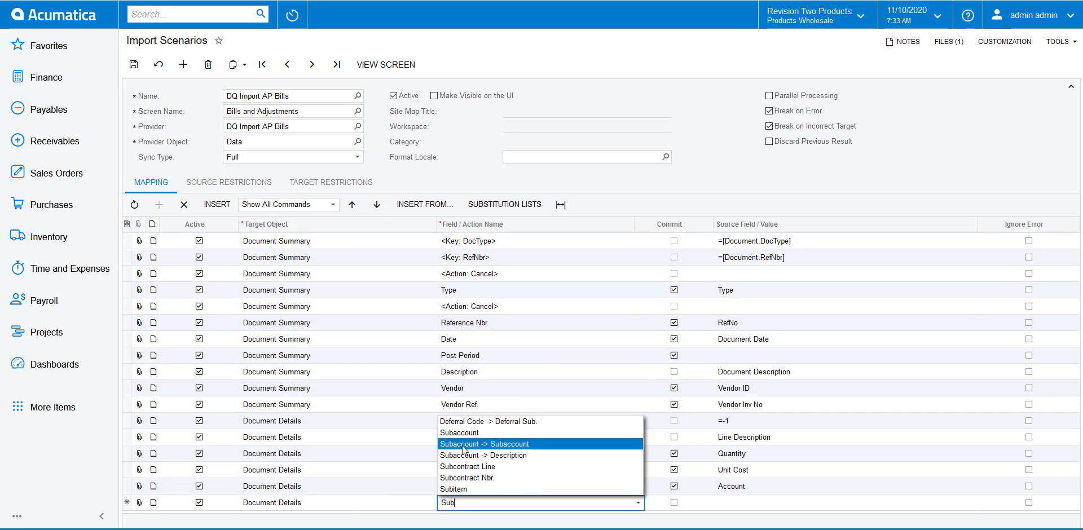
left_click(564, 433)
left_click(732, 496)
type("sub")
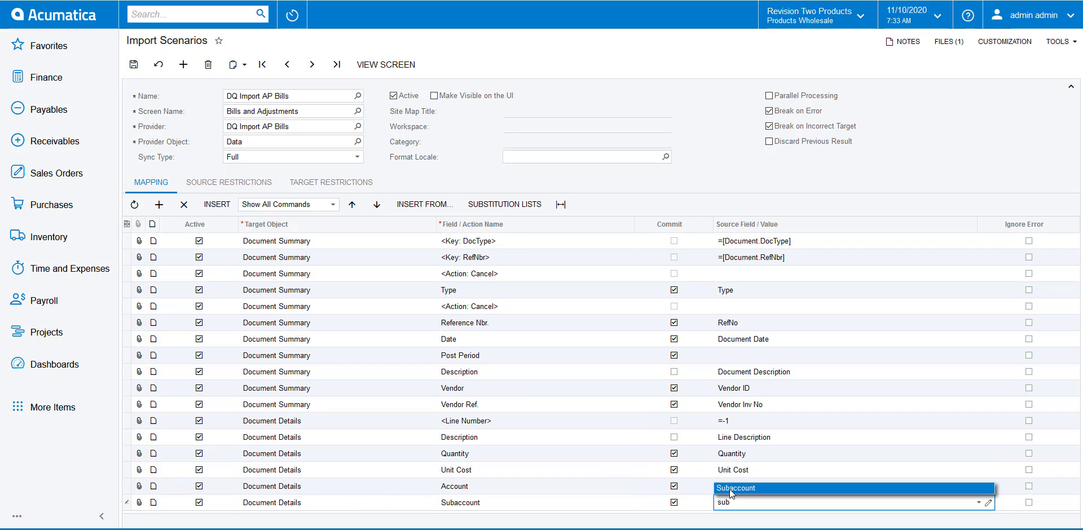
left_click(732, 489)
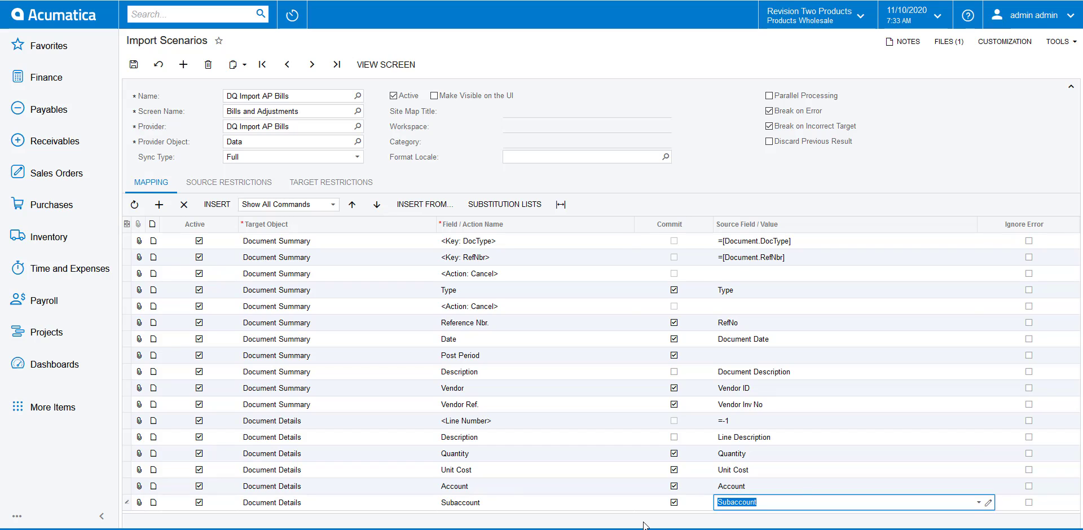
- Add a Document Summary mapping row at the end of the mapping with the <Action: Save> action
key("Tab")
key("Tab")
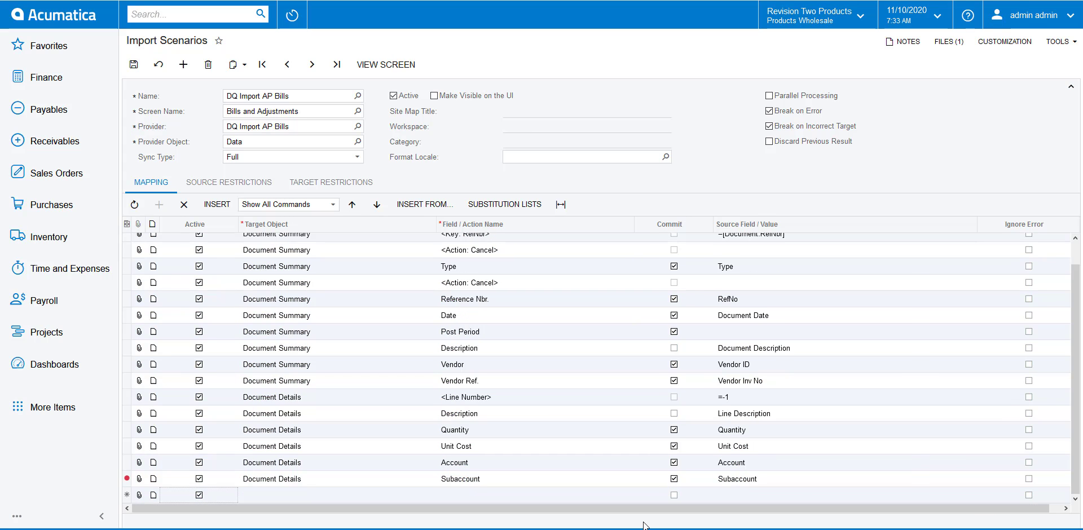
left_click(350, 509)
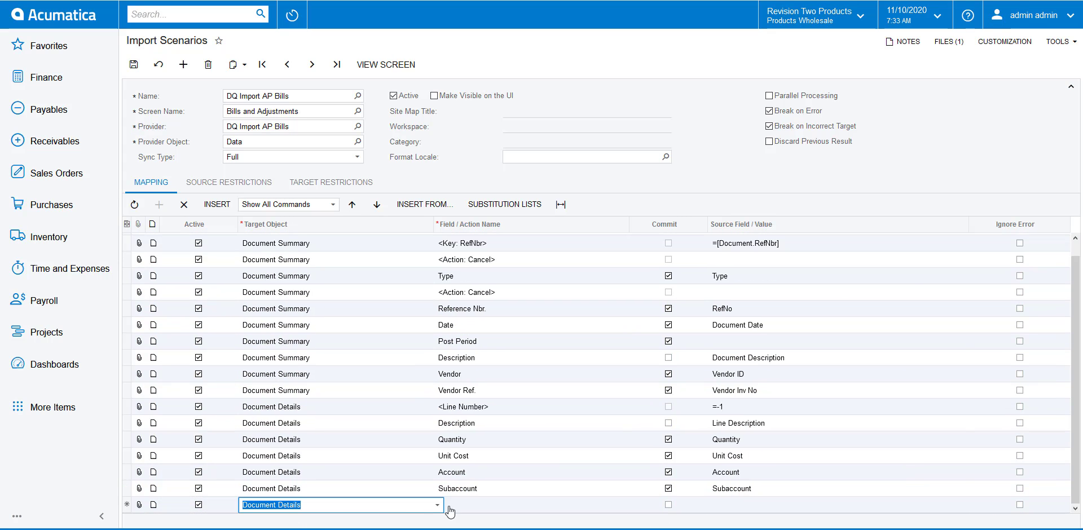
left_click(439, 508)
type("summ")
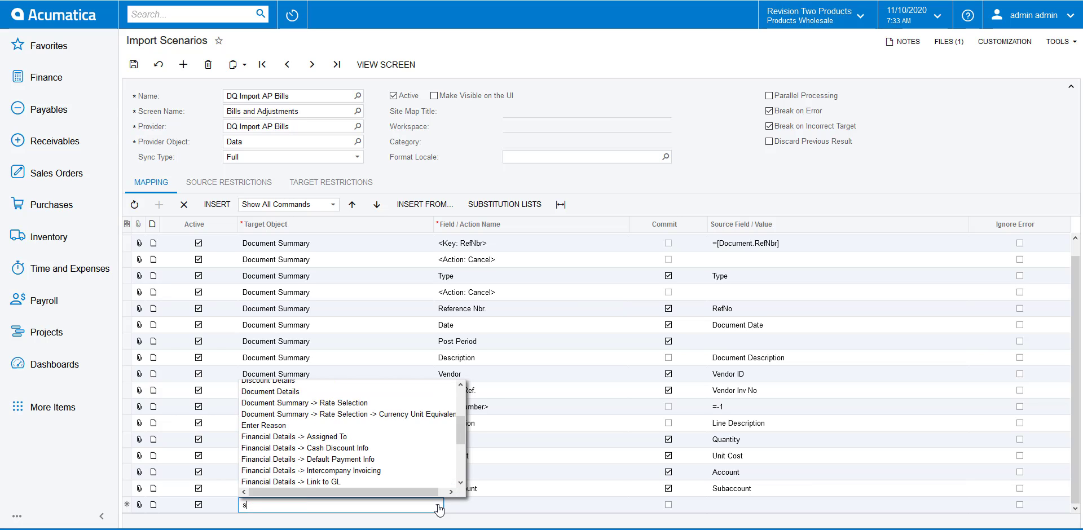
left_click(416, 476)
left_click(543, 504)
left_click(633, 508)
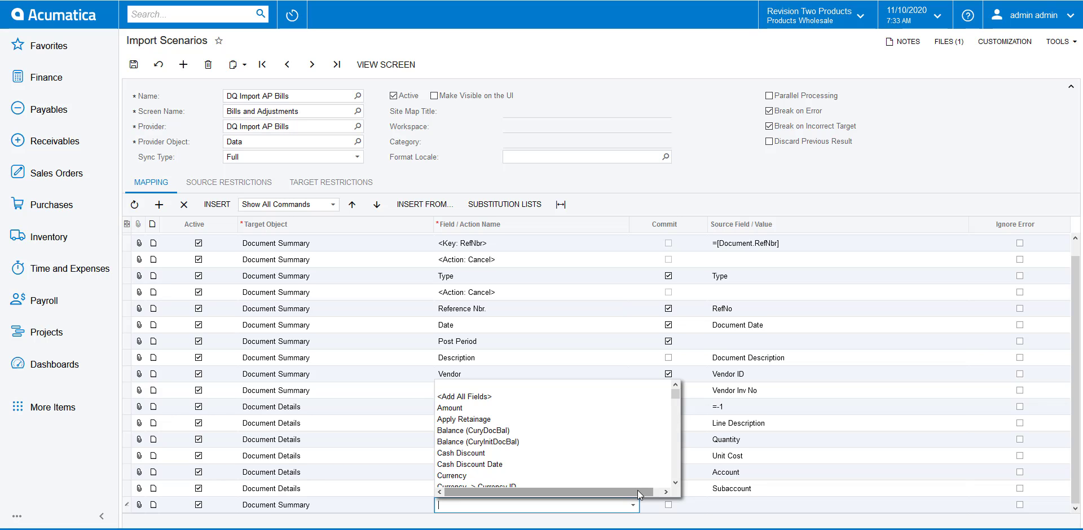
left_click(676, 472)
left_click_drag(678, 472, 678, 472)
left_click(675, 407)
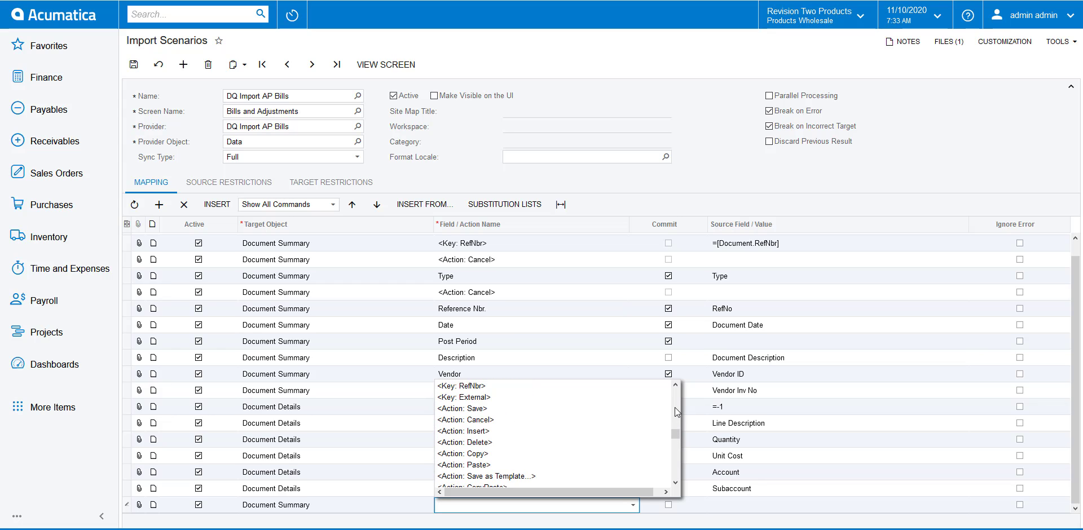
left_click(481, 408)
key("Tab")
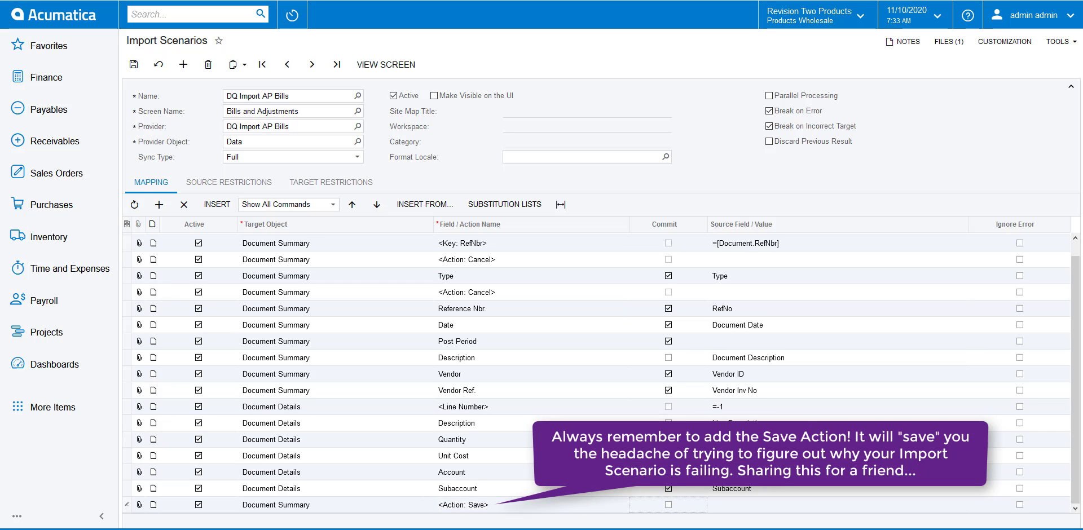
- Map the Post Period field to the Post Period source field and save the import scenario
left_click(740, 340)
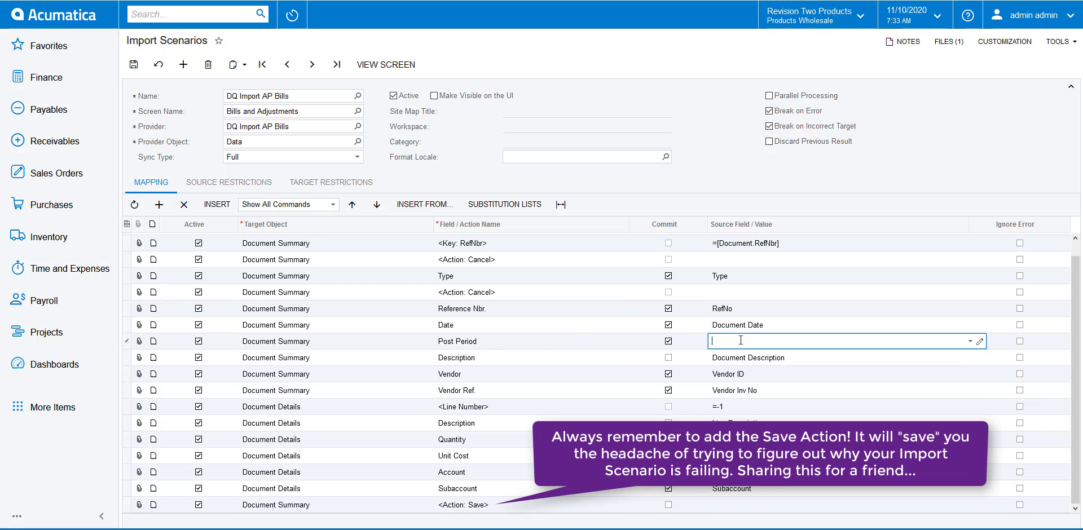
type("post")
left_click(739, 356)
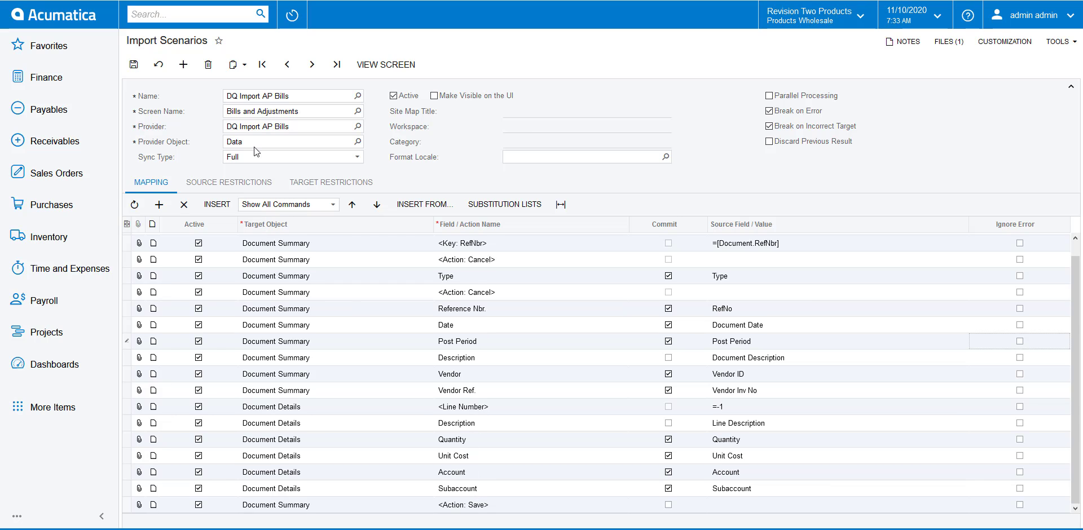
left_click(135, 66)
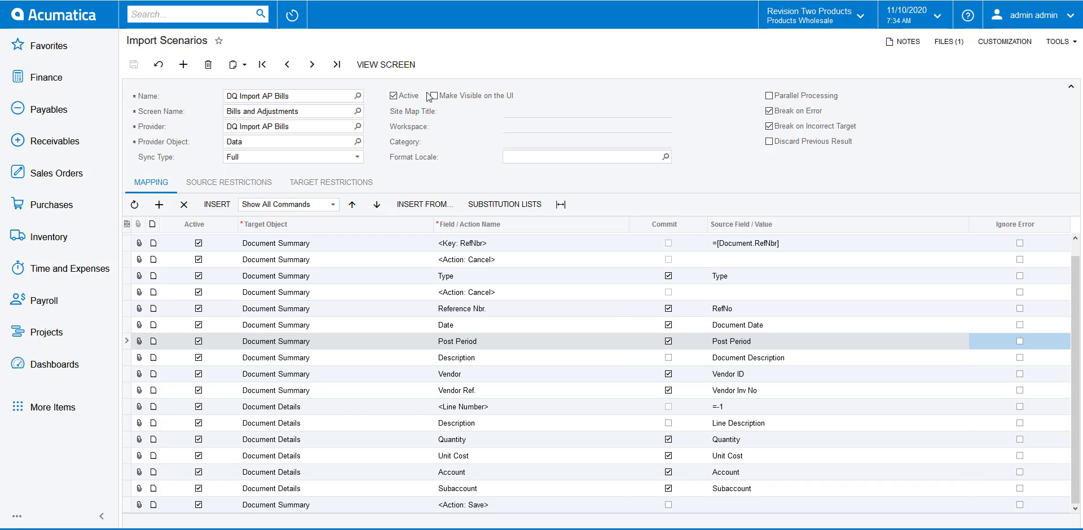
- Search for "import by" and open the Import by Scenario screen in a new tab
left_click(185, 15)
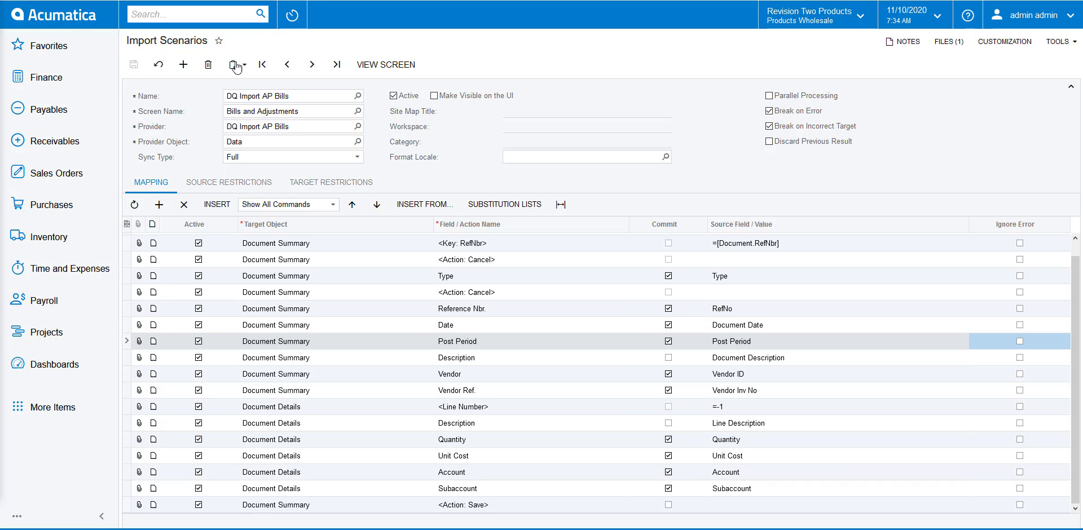
type("import by")
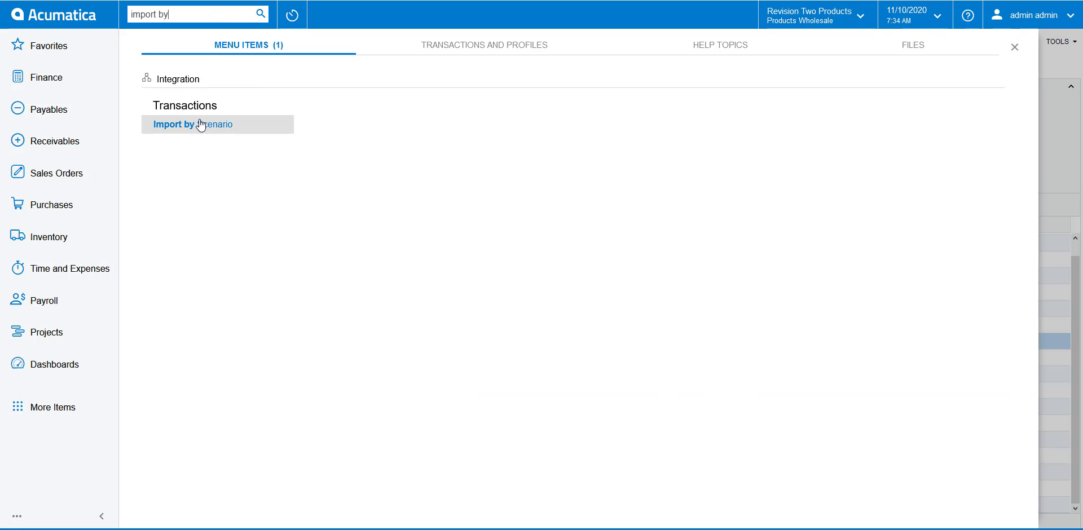
right_click(202, 125)
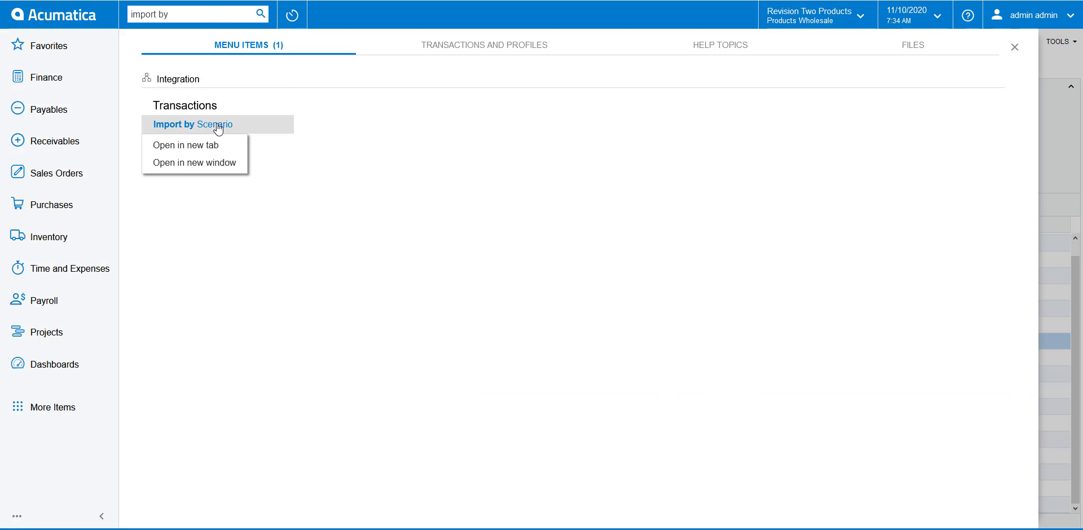
left_click(211, 142)
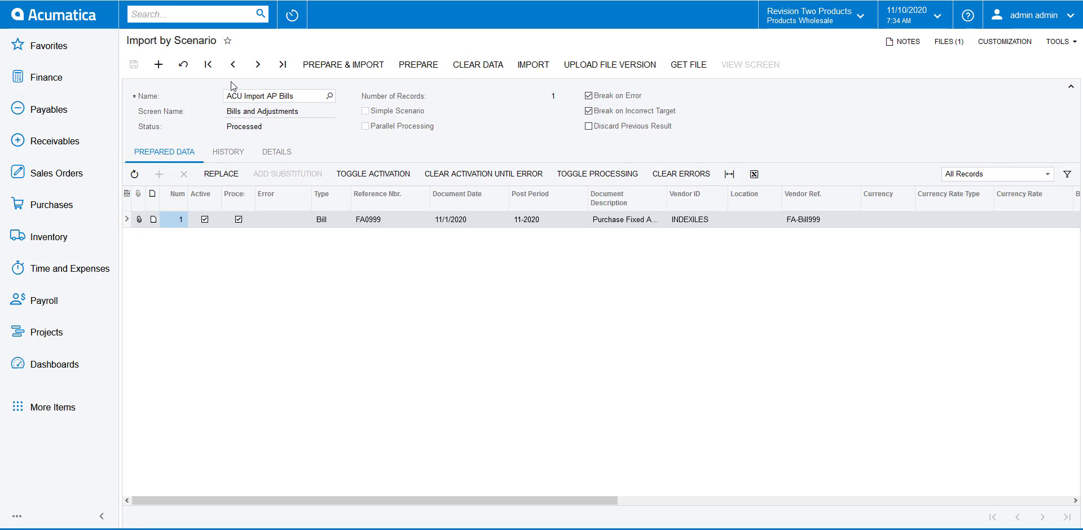
- Find the bill scenarios and load DQ Import AP Bills as the scenario to run
left_click(329, 97)
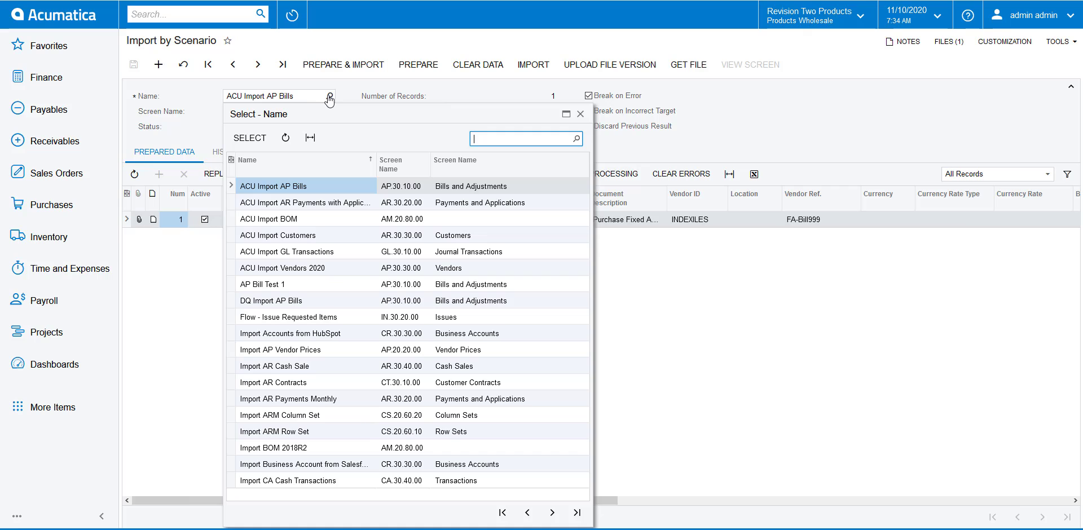
type("bill")
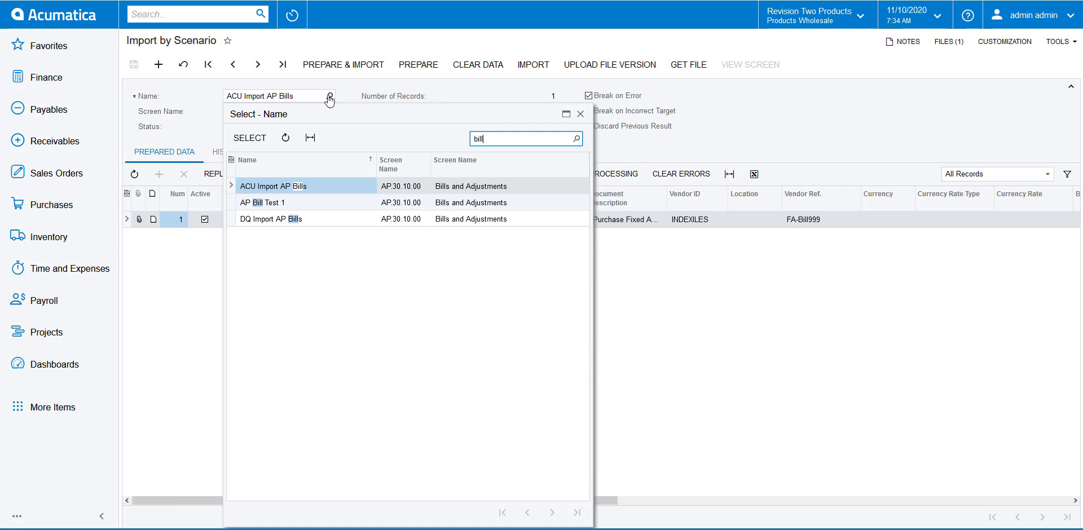
left_click(270, 221)
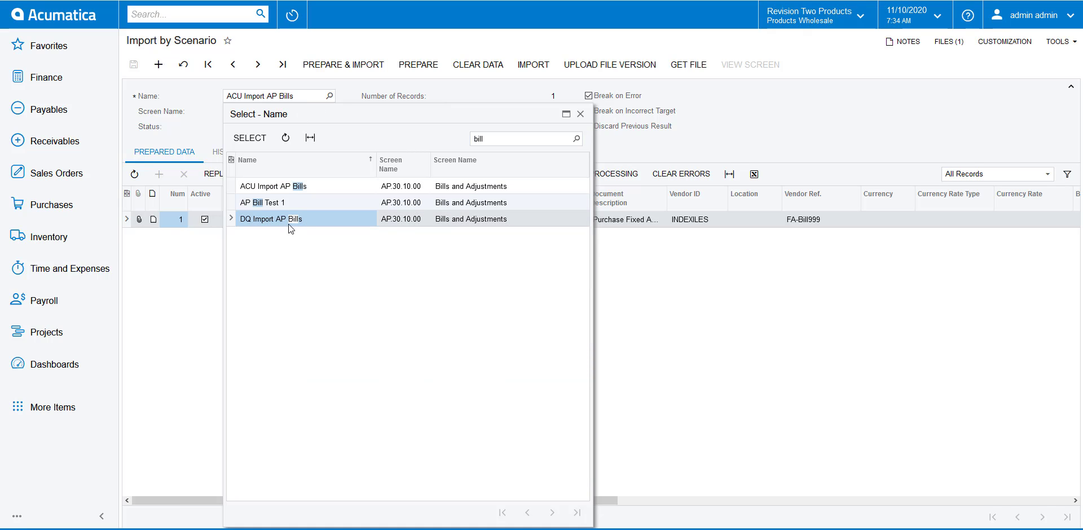
left_click(251, 139)
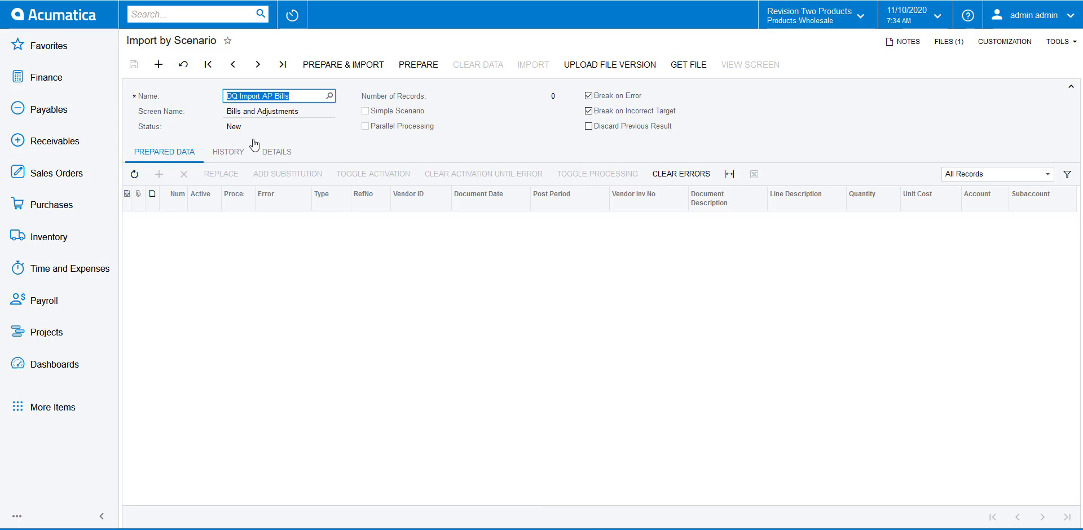
- Upload "DQ Import AP Bills - Data file.xlsx" as a new file version for the scenario
left_click(595, 69)
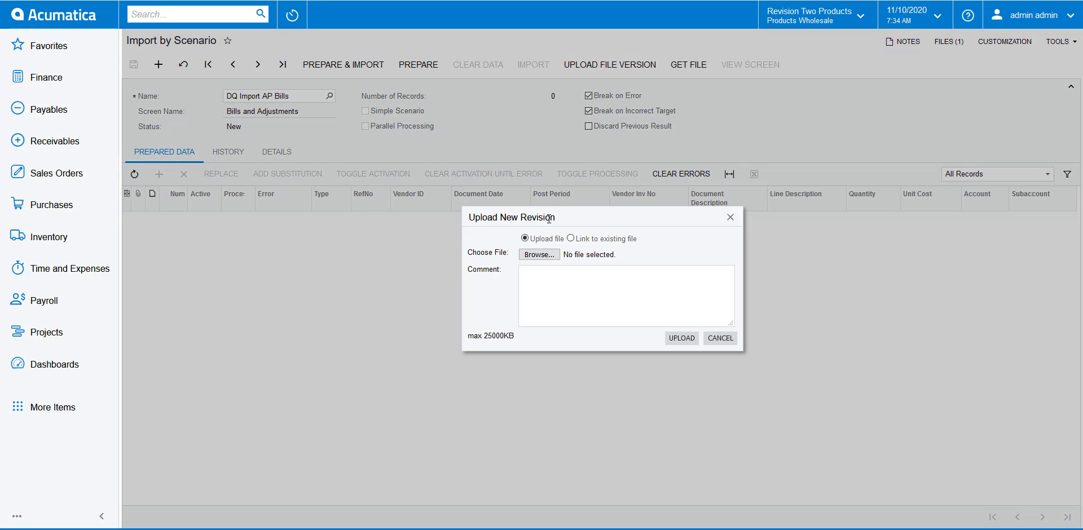
left_click(539, 255)
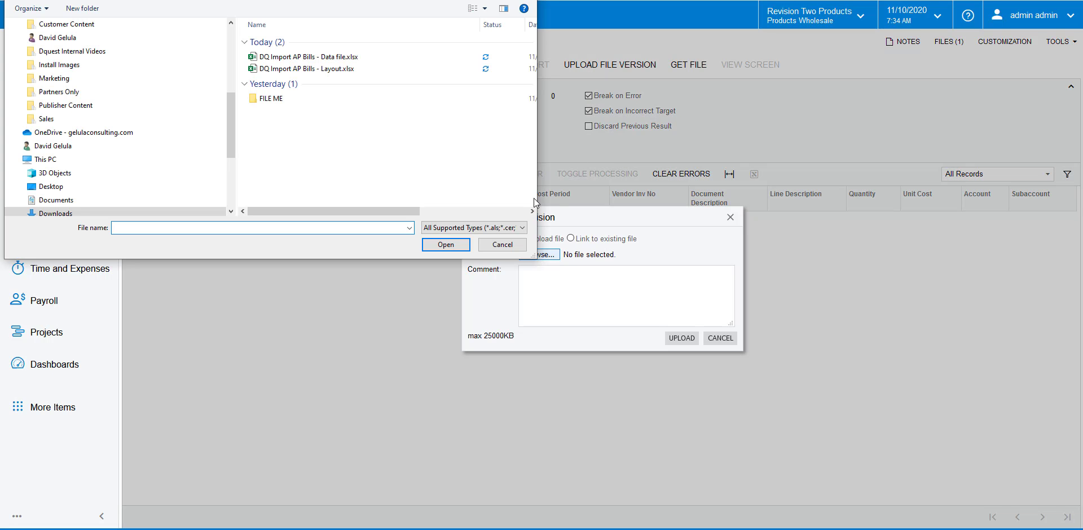
left_click(321, 58)
left_click(439, 243)
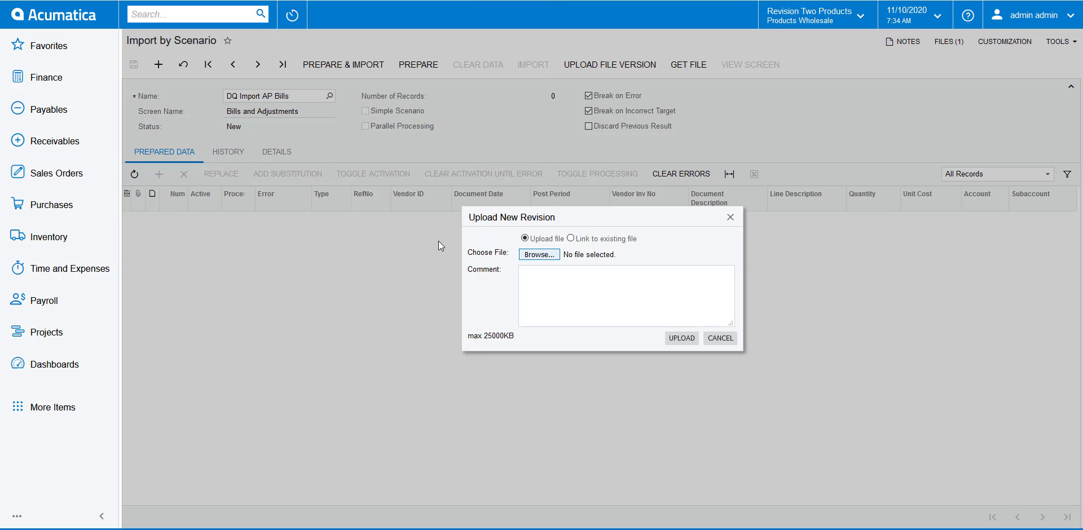
left_click(682, 338)
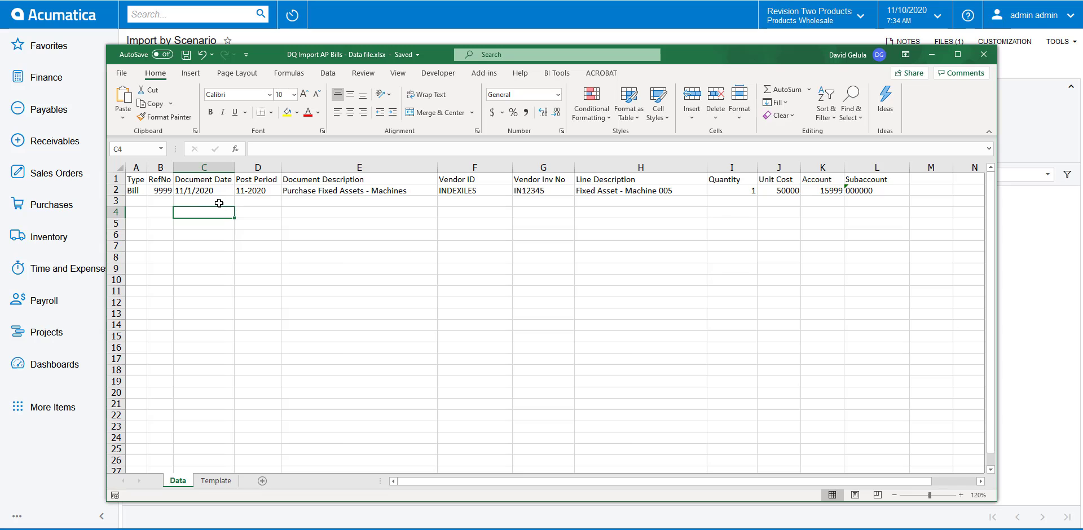
- Examine the bill row in the Excel data file across its columns, from Type and RefNo to Account and Subaccount
left_click(133, 191)
left_click(161, 192)
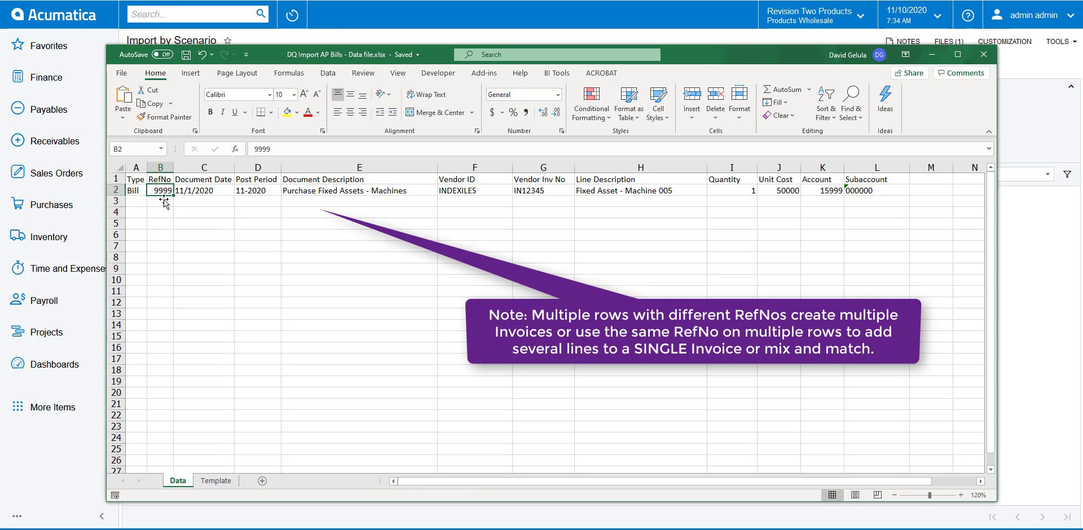
left_click_drag(221, 192, 257, 192)
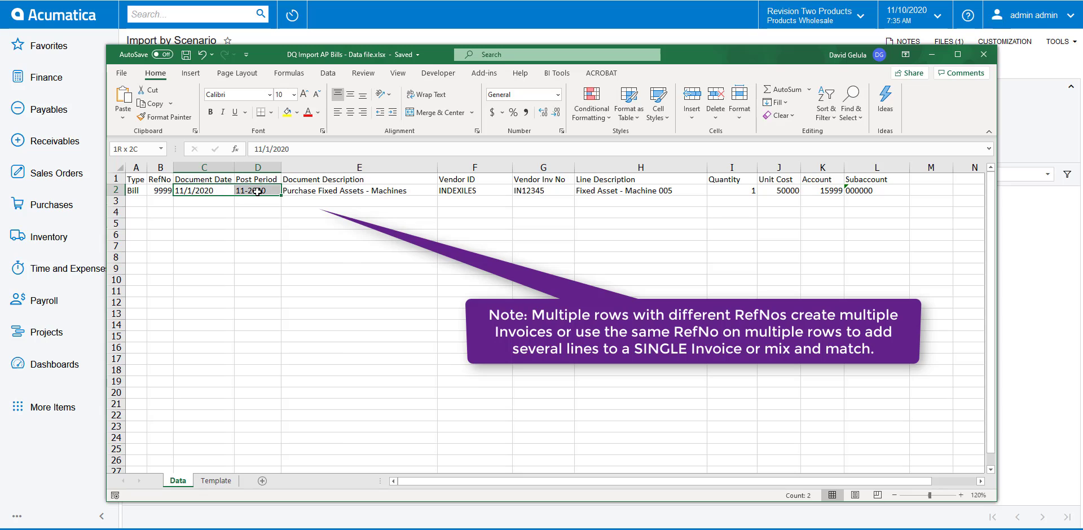
left_click(377, 193)
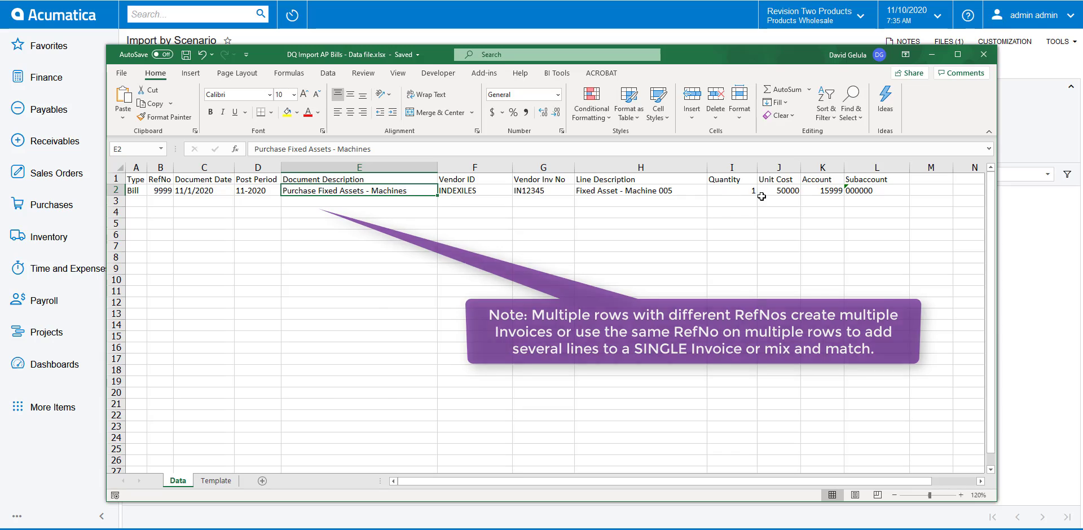
left_click(554, 193)
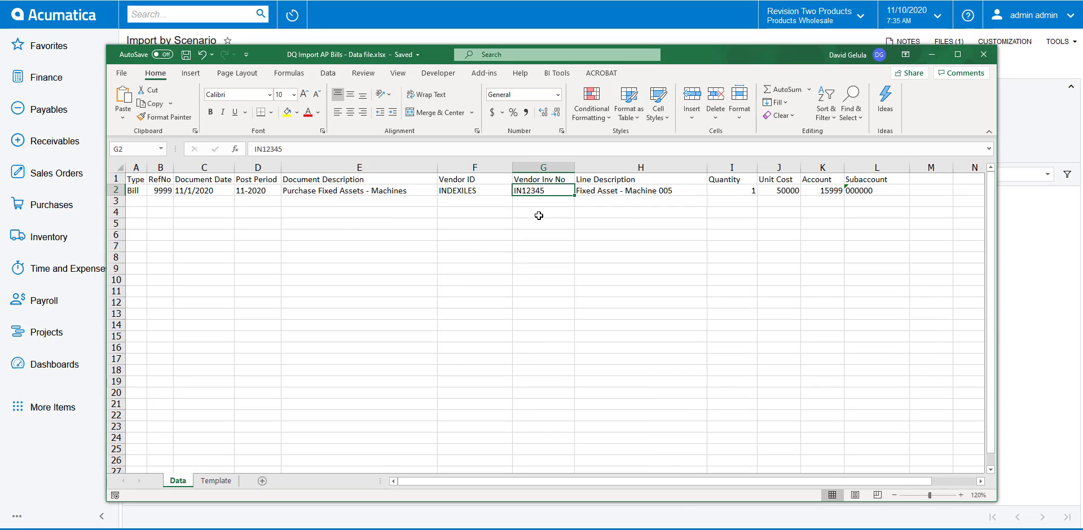
left_click(719, 190)
left_click(774, 194)
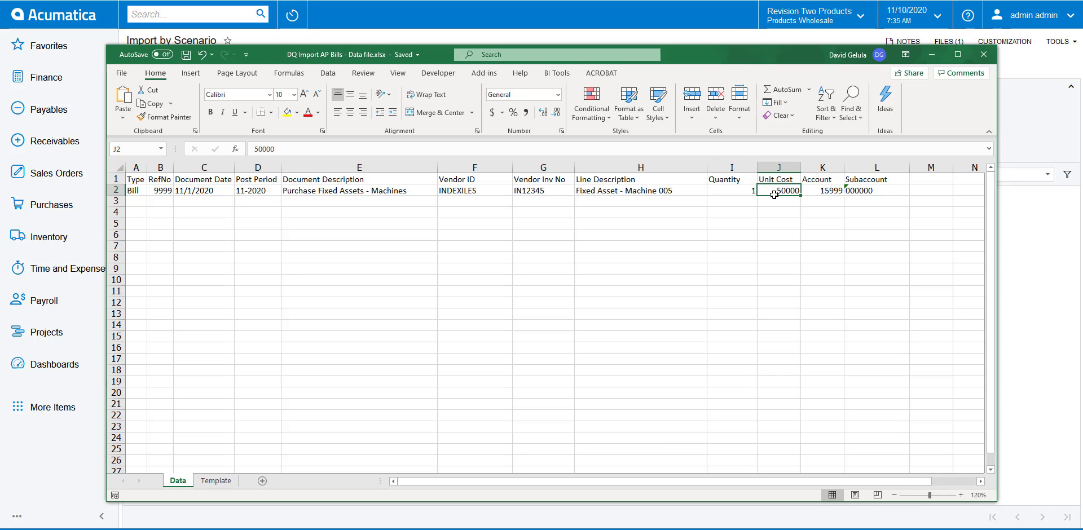
left_click(824, 192)
left_click(881, 190)
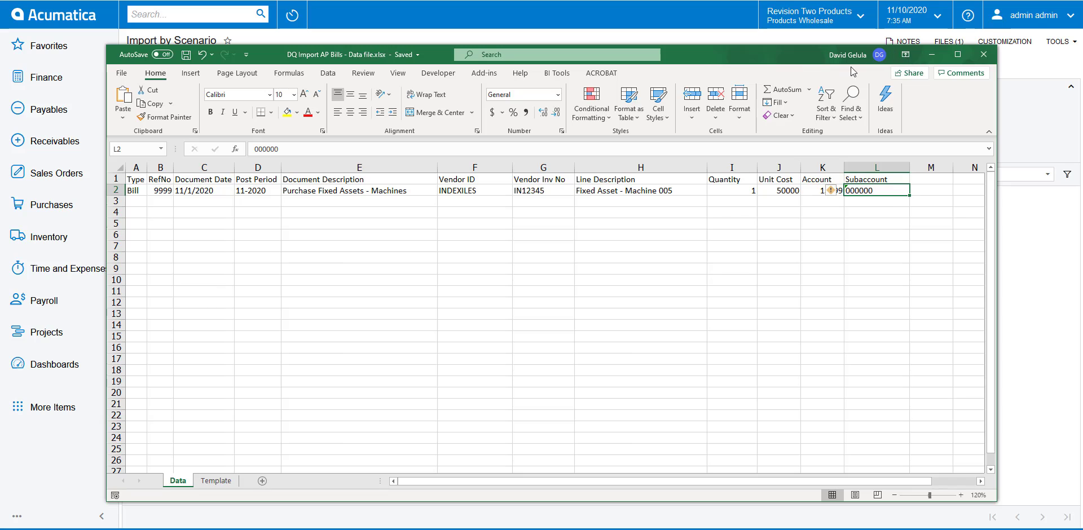
left_click(927, 57)
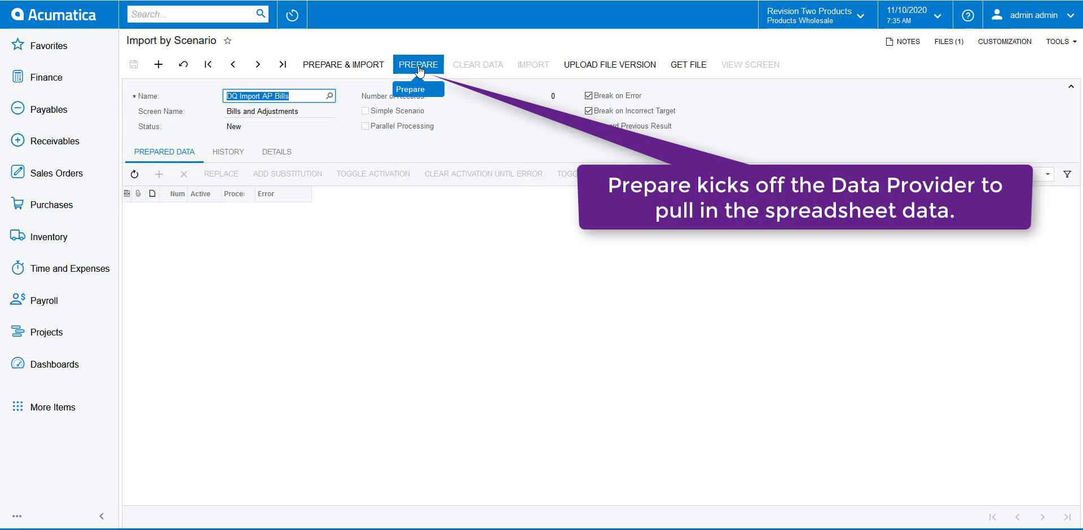
- Prepare the uploaded spreadsheet data for the DQ Import AP Bills scenario
left_click(418, 66)
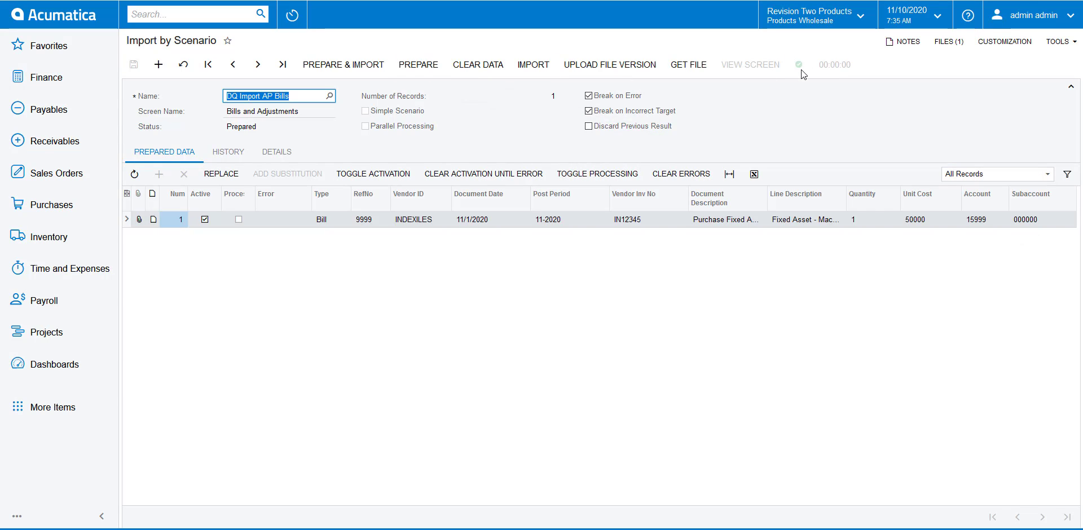
mouse_move(801, 66)
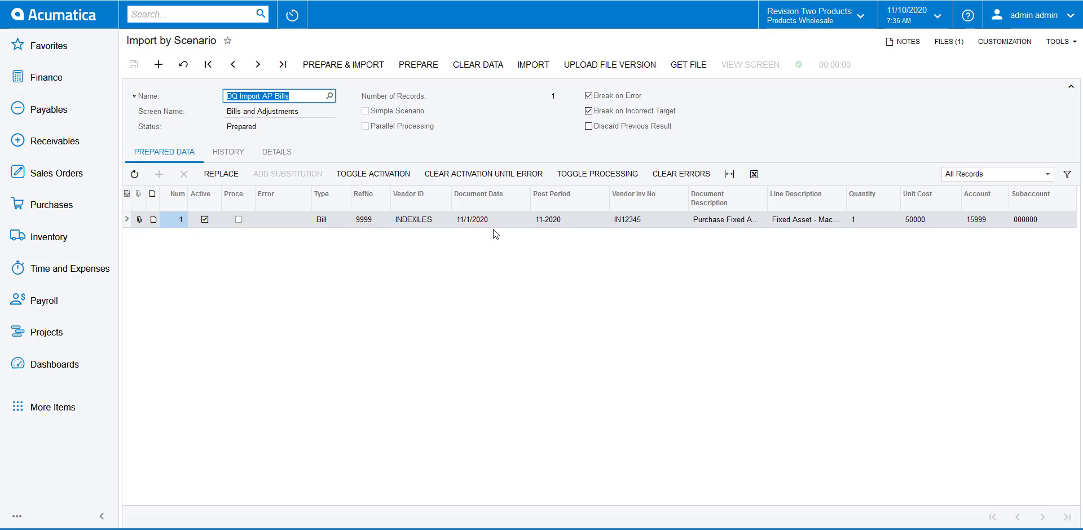
- Switch to the Excel data file and compare its bill row with the prepared data record in Acumatica
mouse_move(289, 529)
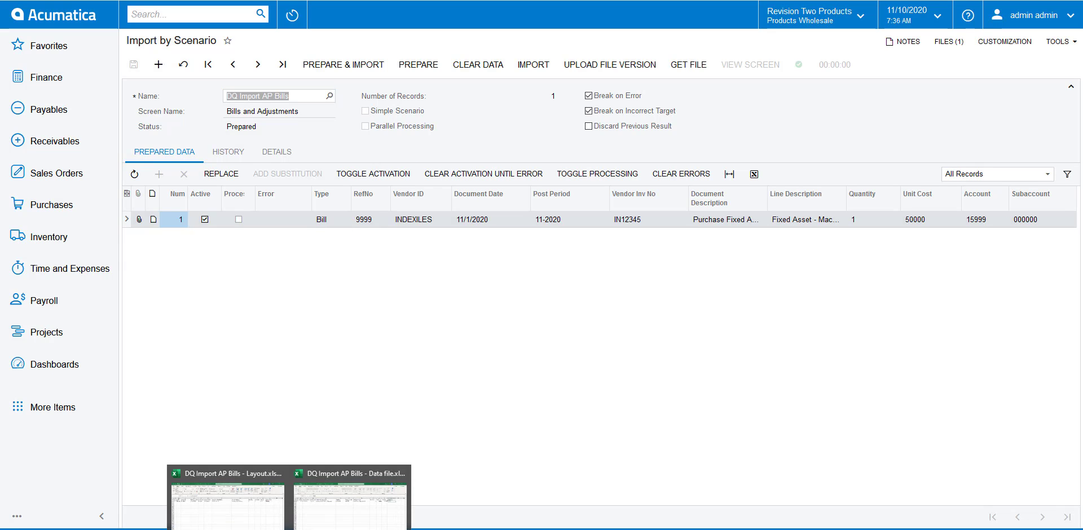
left_click(342, 516)
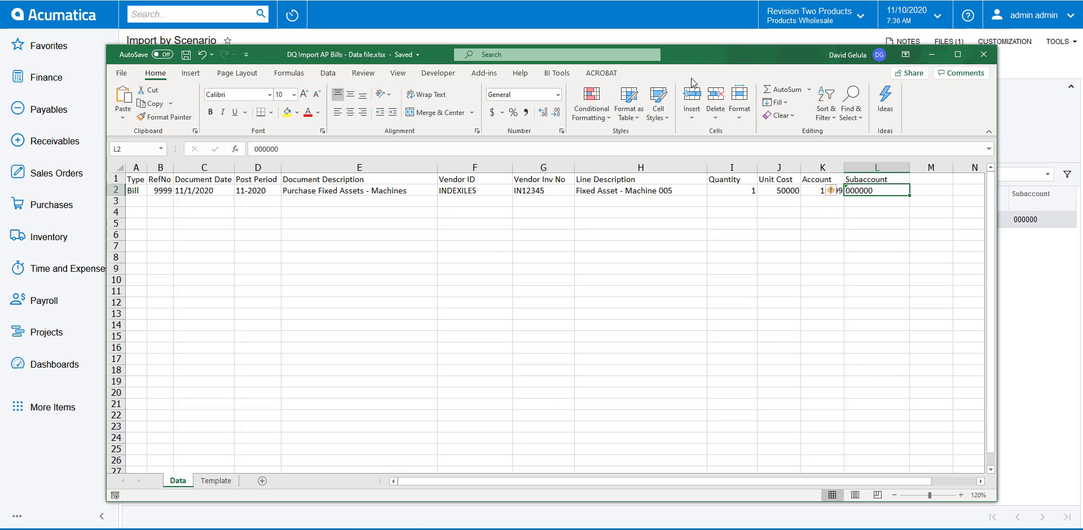
left_click_drag(693, 59, 746, 252)
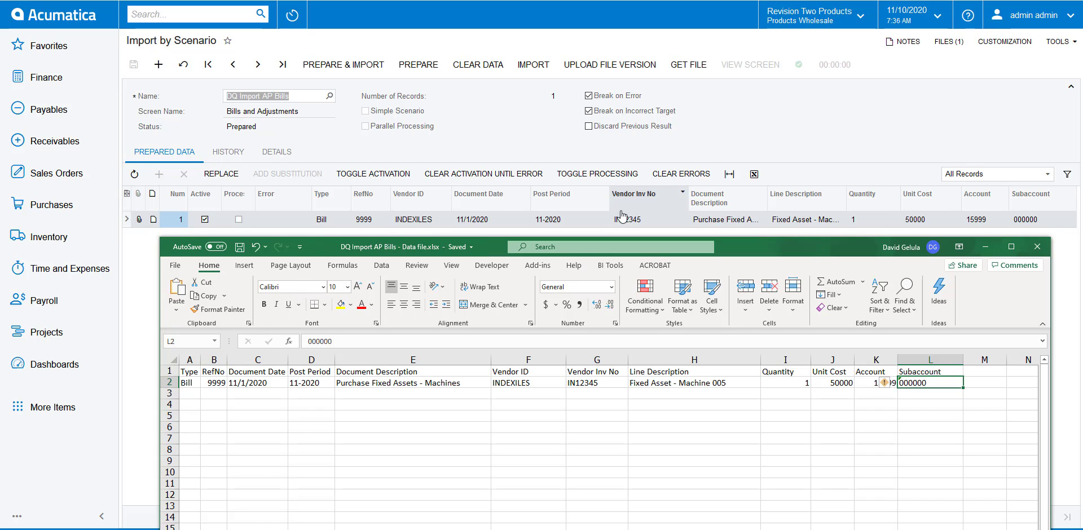
left_click(958, 409)
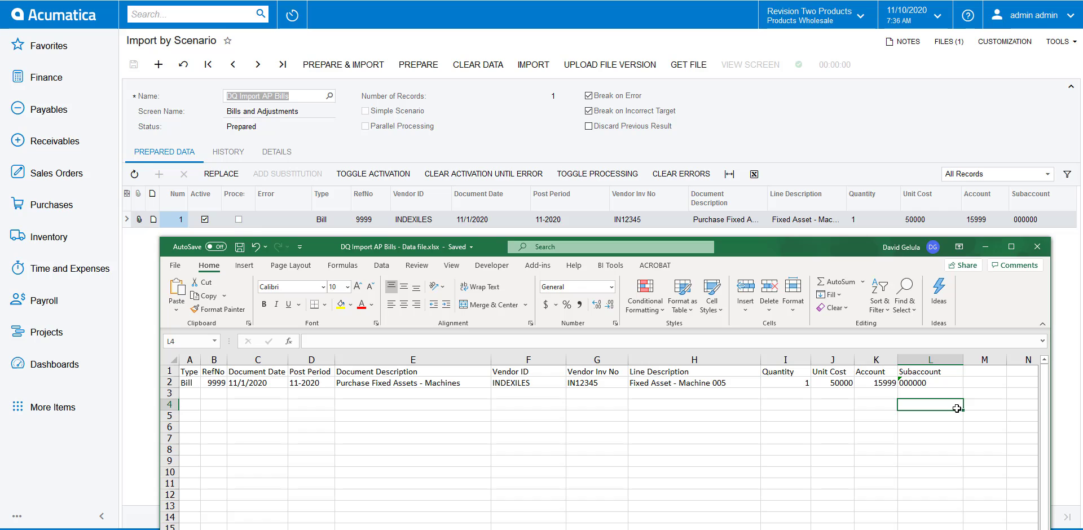
left_click(986, 247)
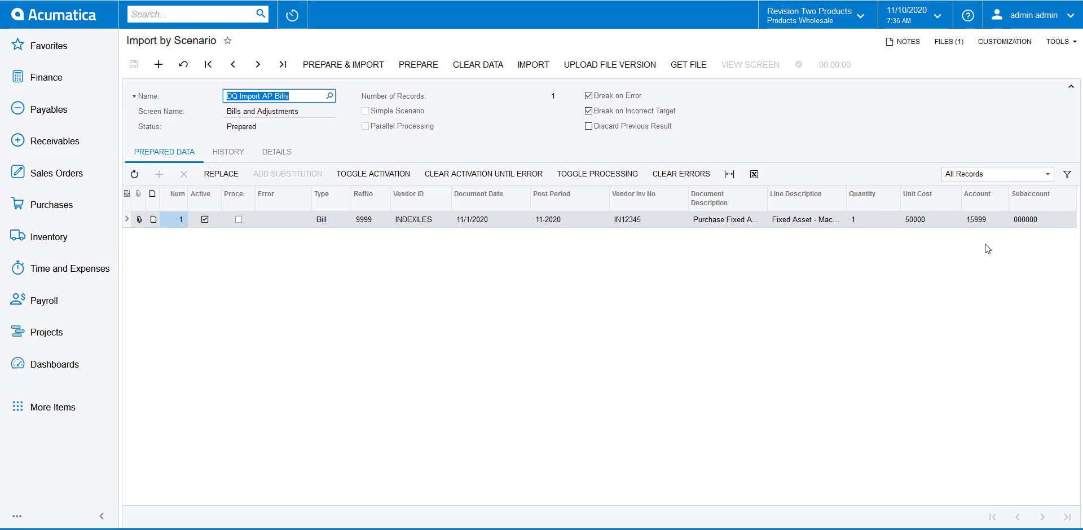
- Import the prepared record of the DQ Import AP Bills scenario and open bill 9999 from the Bills and Adjustments list
left_click(520, 68)
left_click(168, 15)
type("bills")
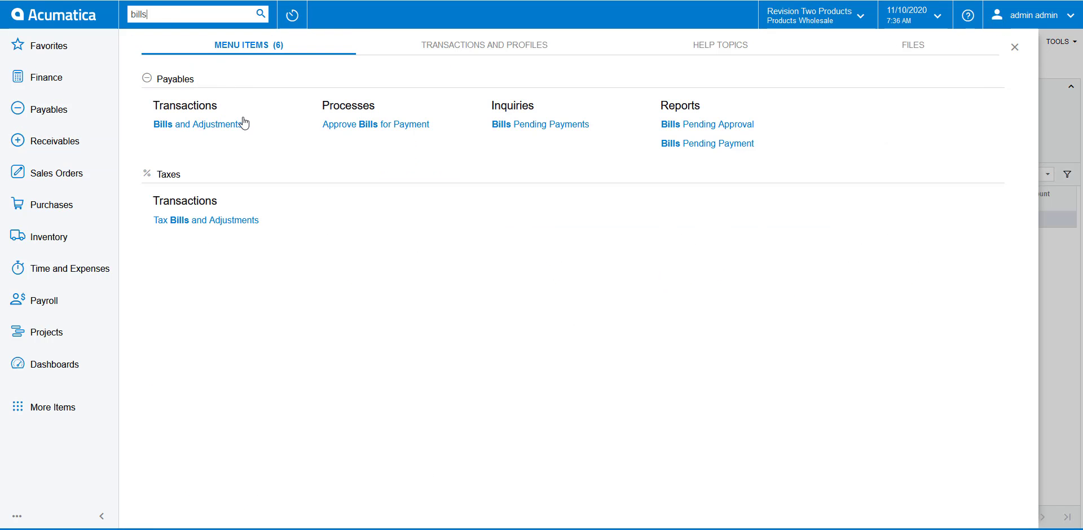
right_click(211, 124)
left_click(212, 144)
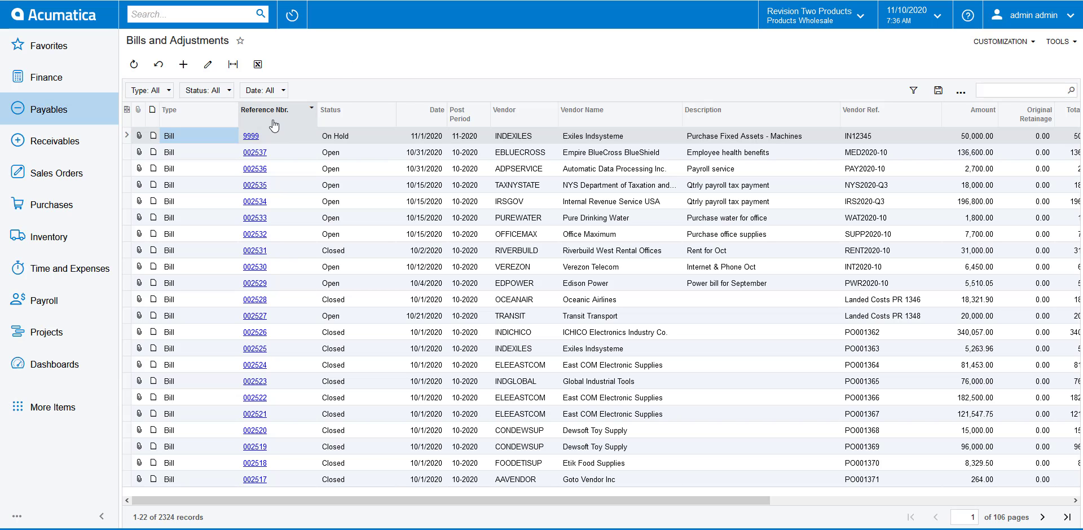
left_click(253, 140)
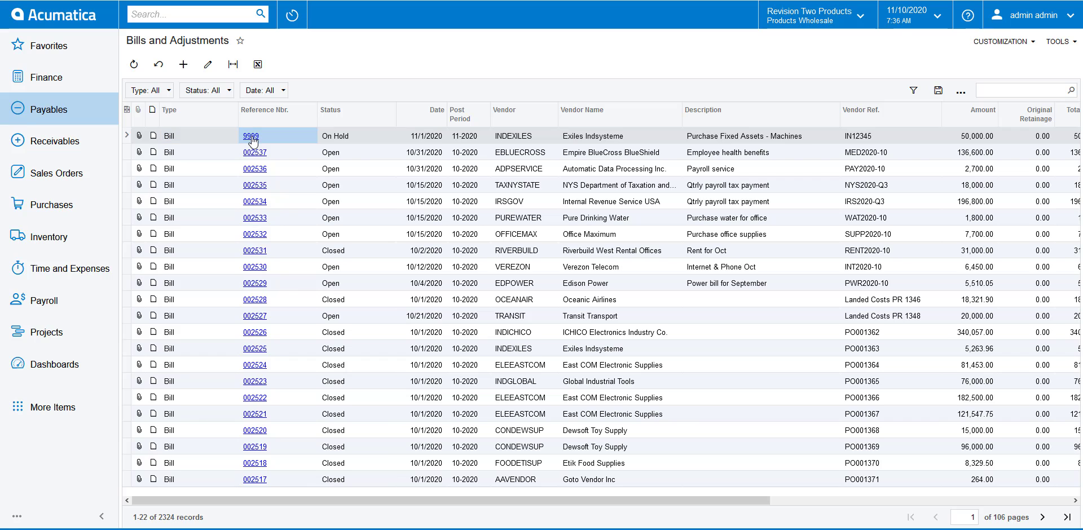
left_click(251, 136)
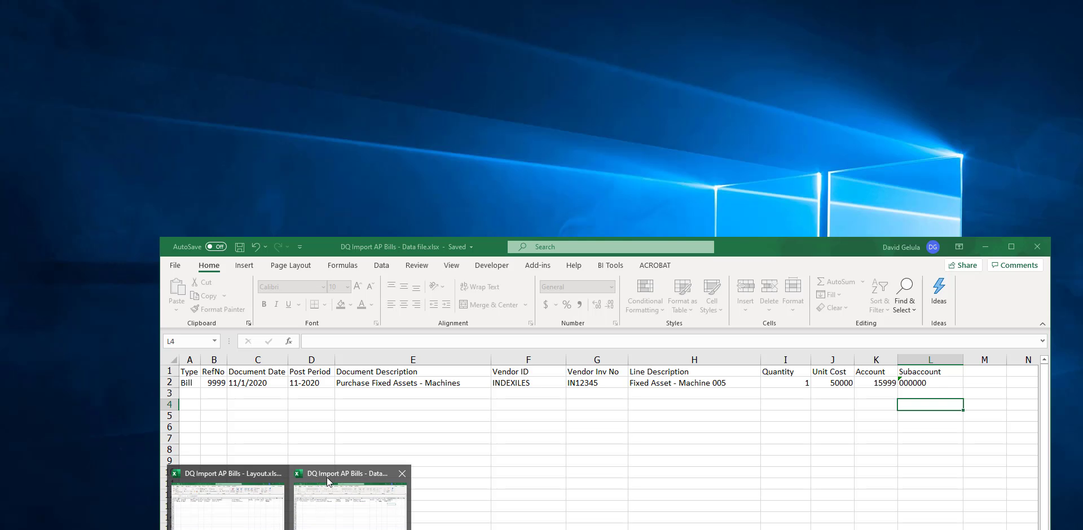
- Switch to the Excel data file and compare its bill row with bill 9999's header and document details in Acumatica
left_click(333, 480)
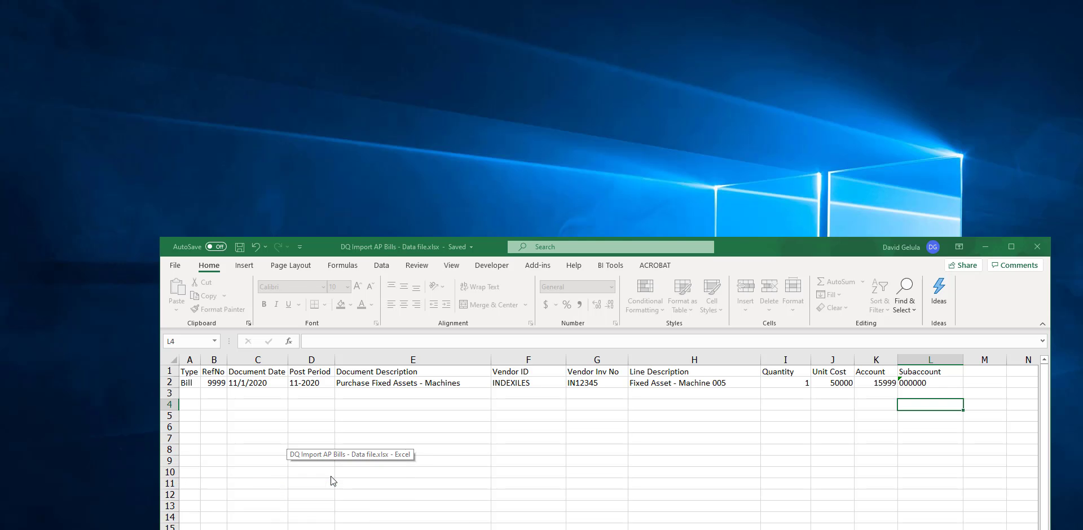
left_click_drag(751, 240, 733, 336)
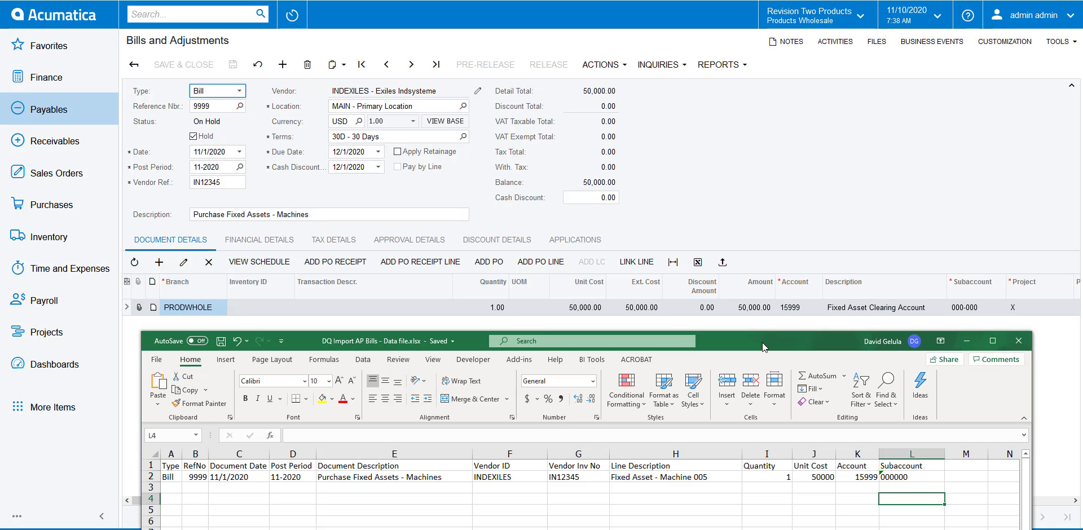
mouse_move(281, 529)
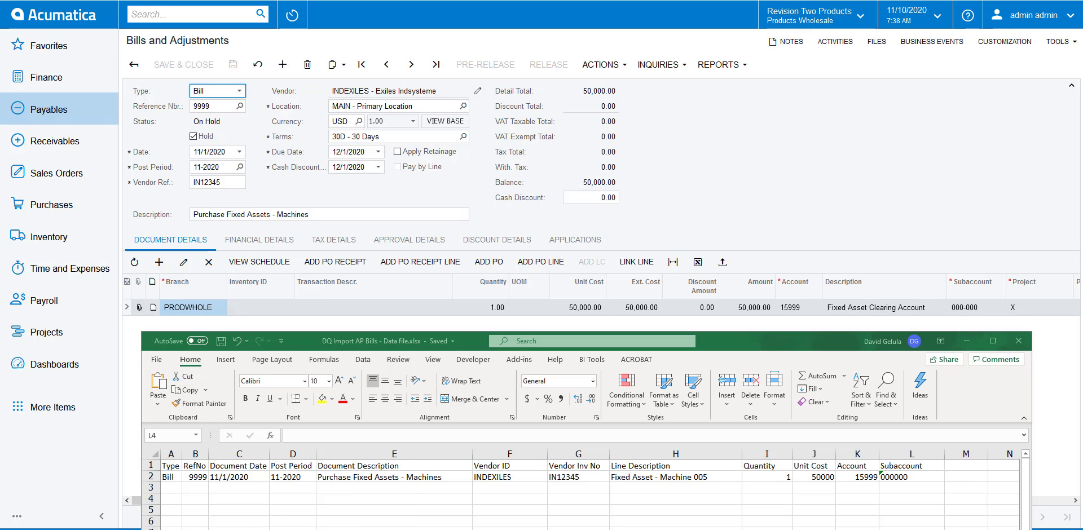
left_click_drag(0, 122, 701, 30)
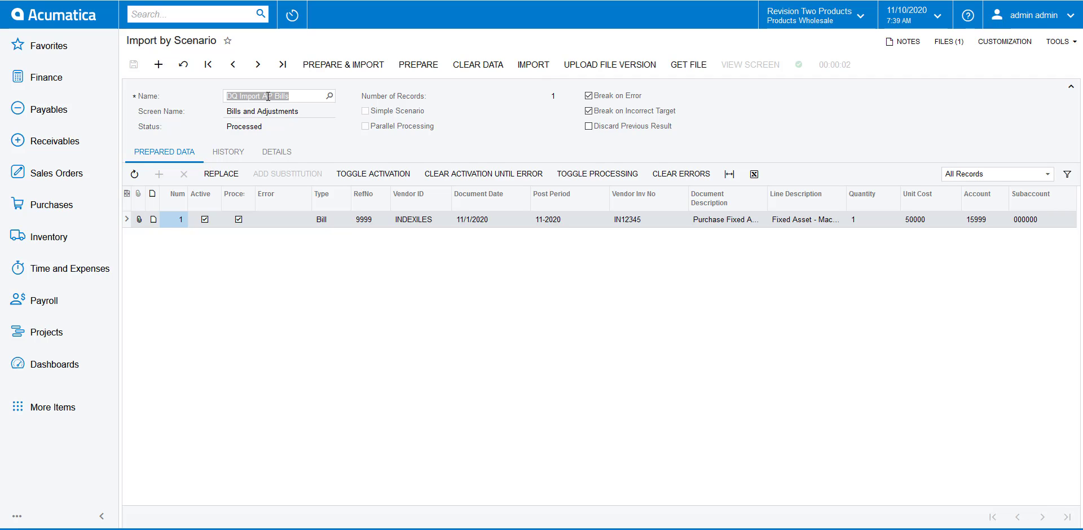
key("ctrl+Tab")
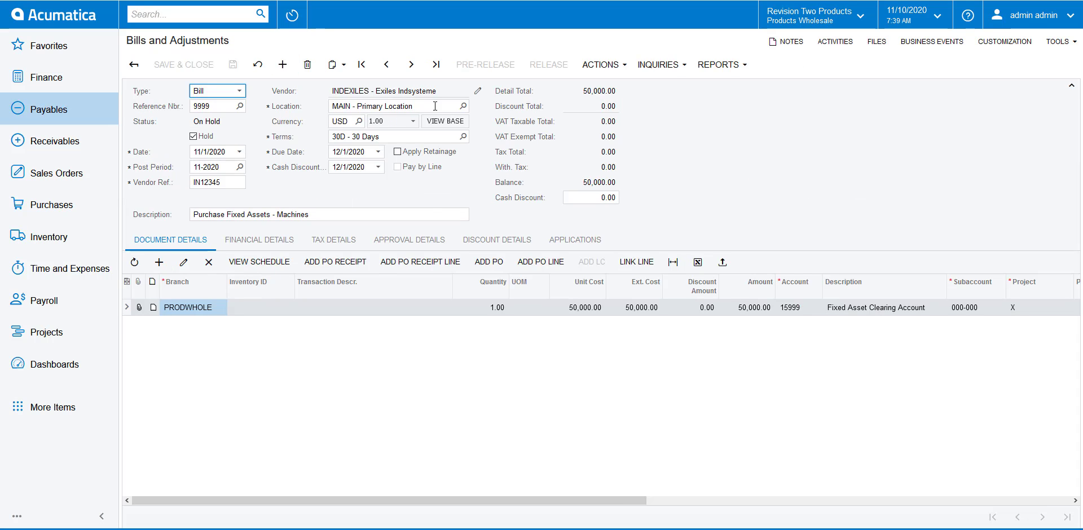